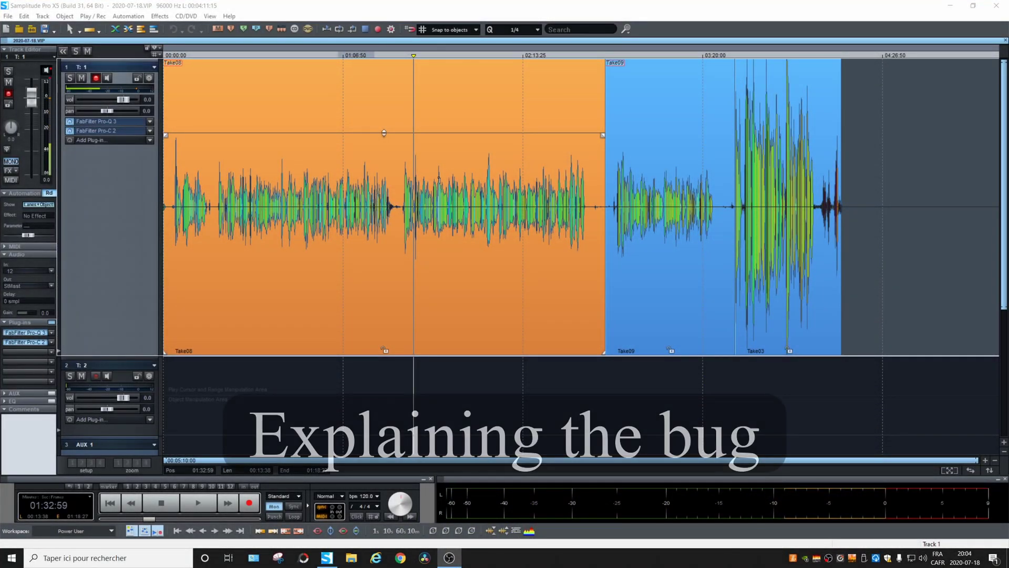
- Remove the test3 controller from the Hardware Controller settings
left_click(439, 185)
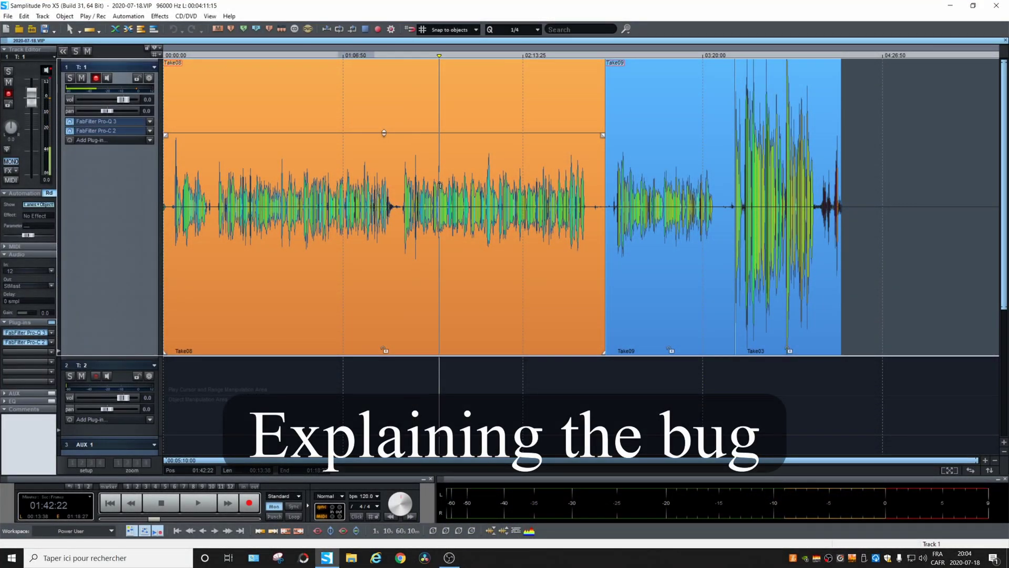
key("y")
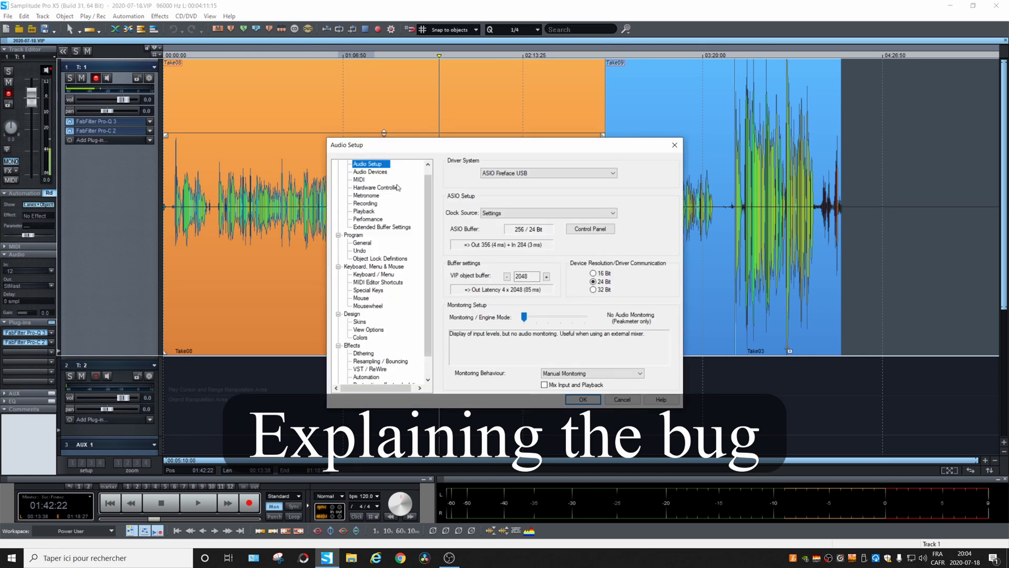
left_click(376, 187)
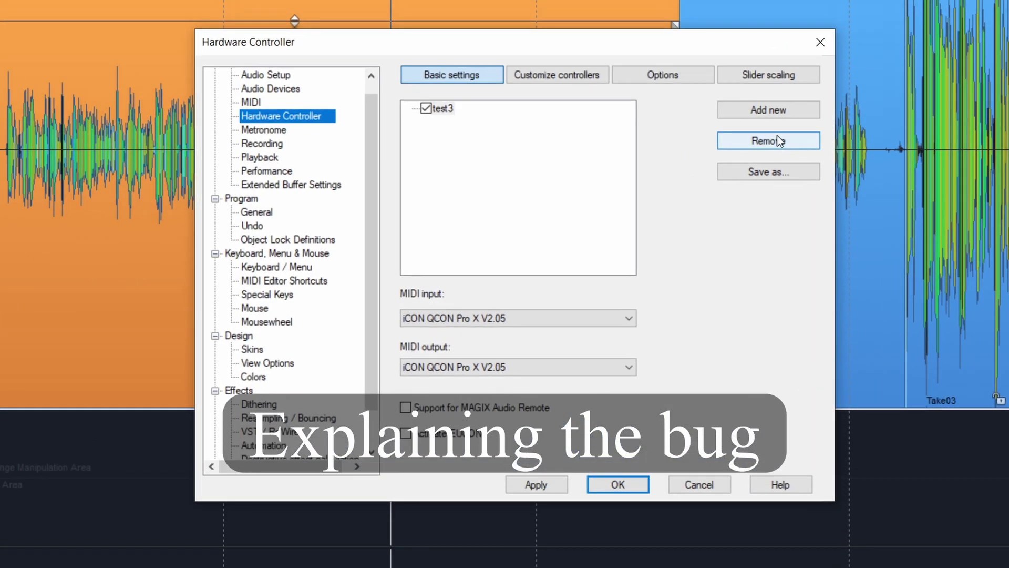
left_click(656, 201)
left_click(592, 320)
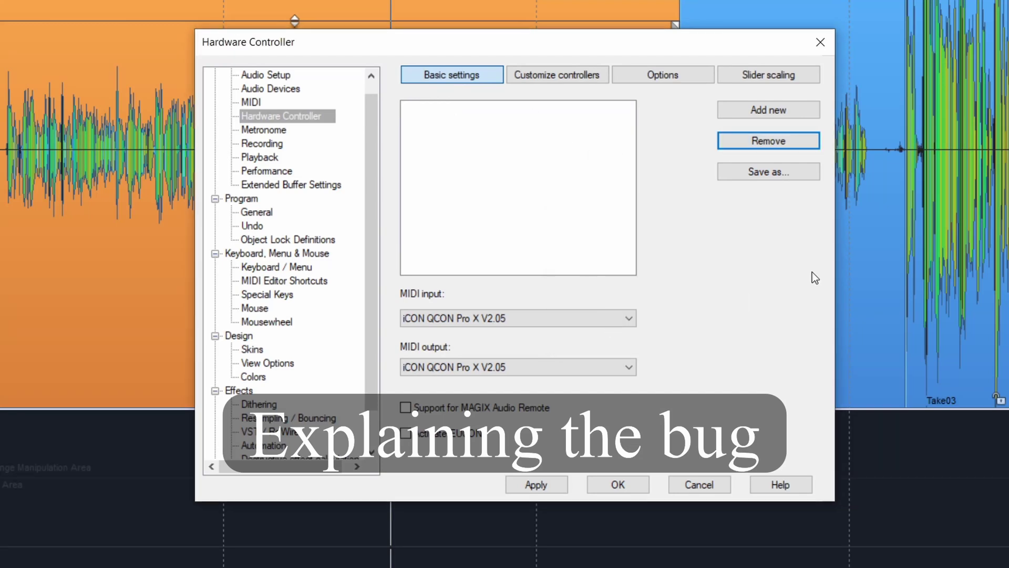
- Add the Mackie Control factory preset as hardware controller, overwriting the existing user template, and accept the settings
left_click(787, 108)
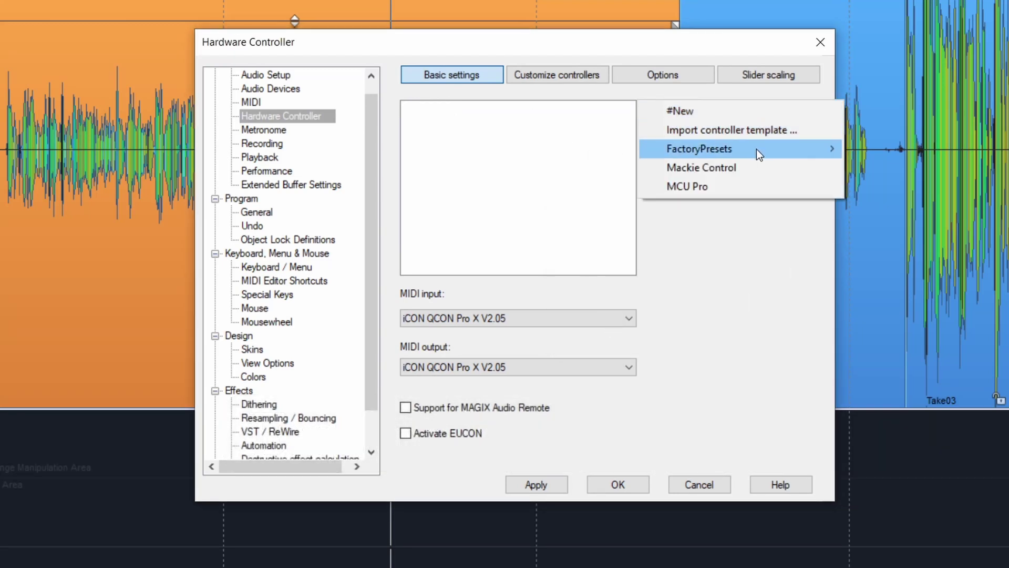
mouse_move(818, 150)
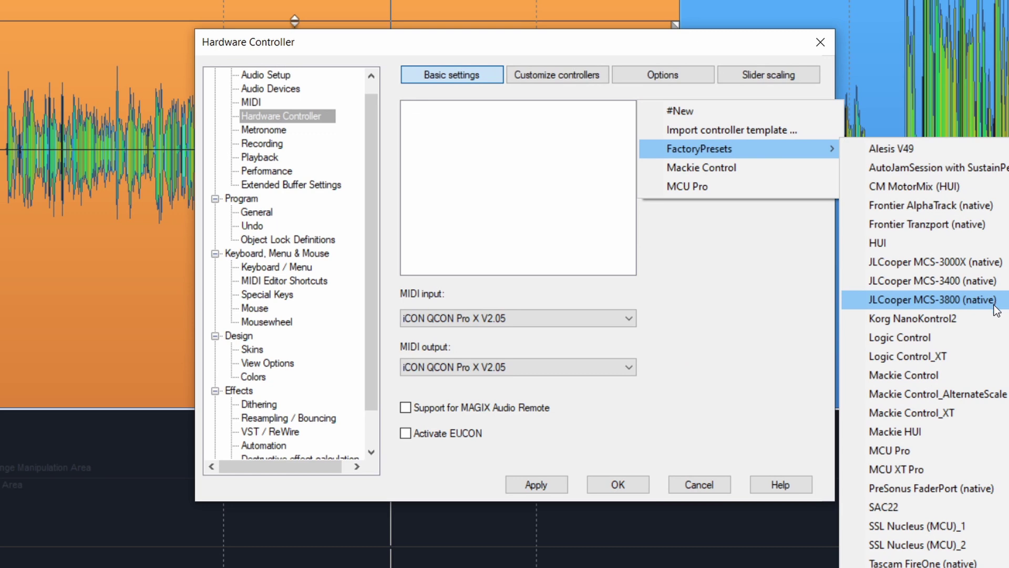
left_click(928, 373)
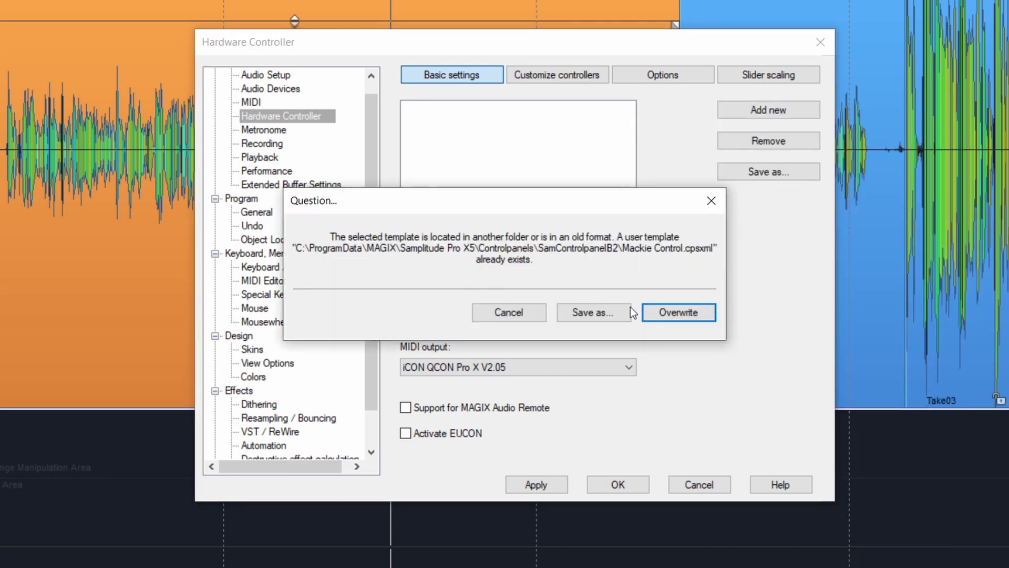
left_click(678, 312)
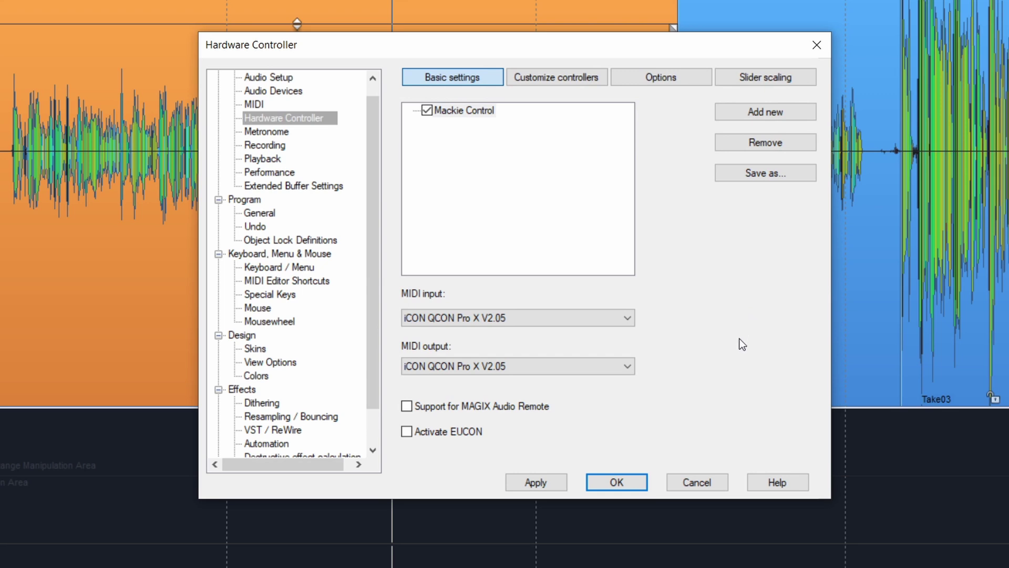
left_click(622, 482)
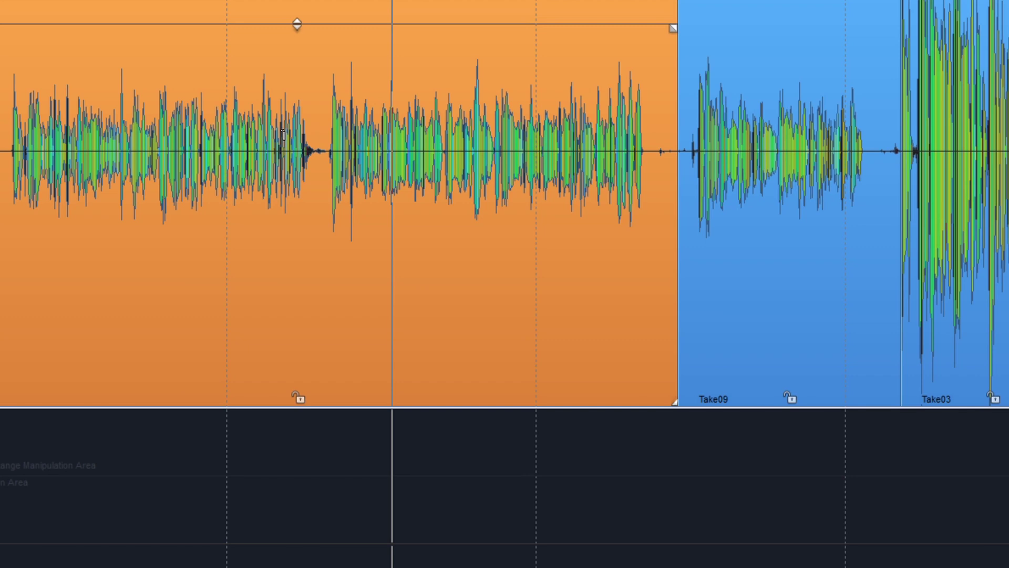
- Customize the Mackie Control so that the Assignment Pan button (control 93) performs Set Start Marker
key("y")
left_click(302, 118)
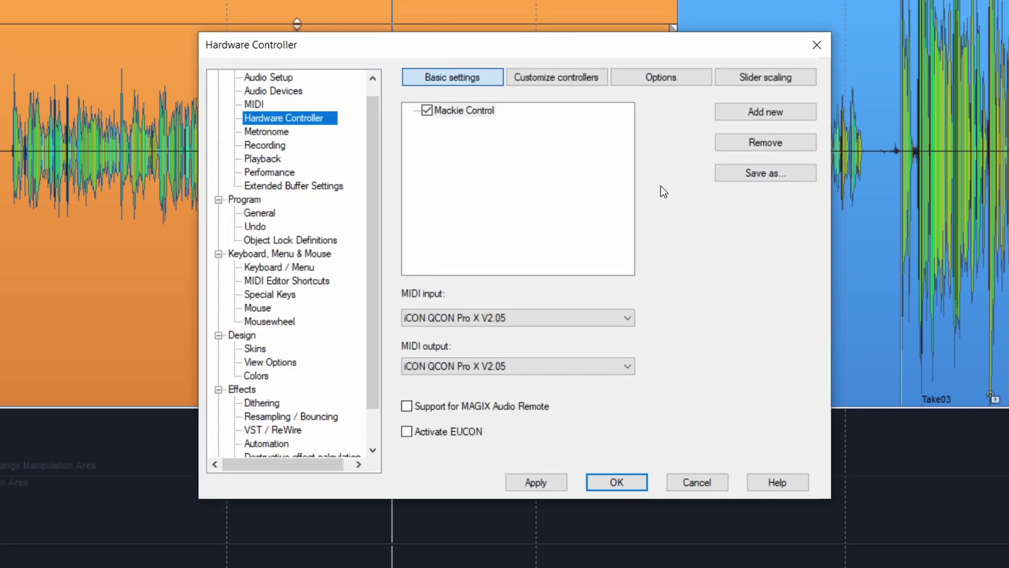
left_click(565, 77)
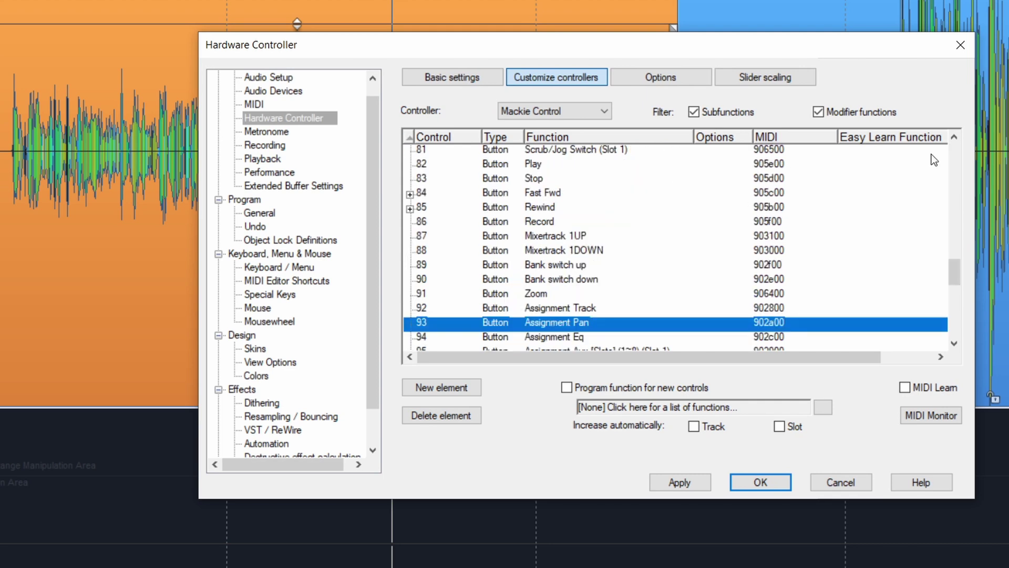
double_click(553, 324)
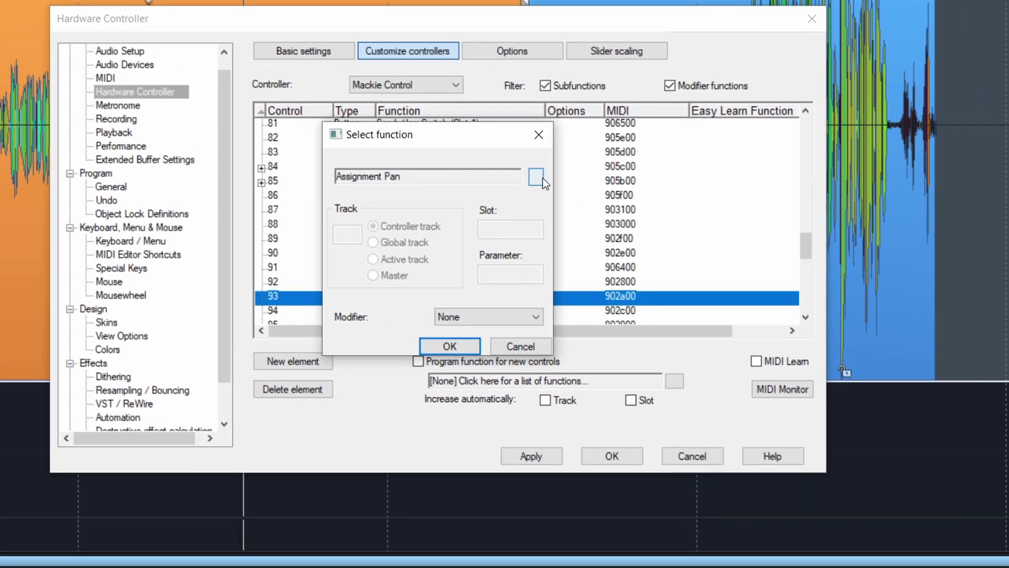
left_click(541, 178)
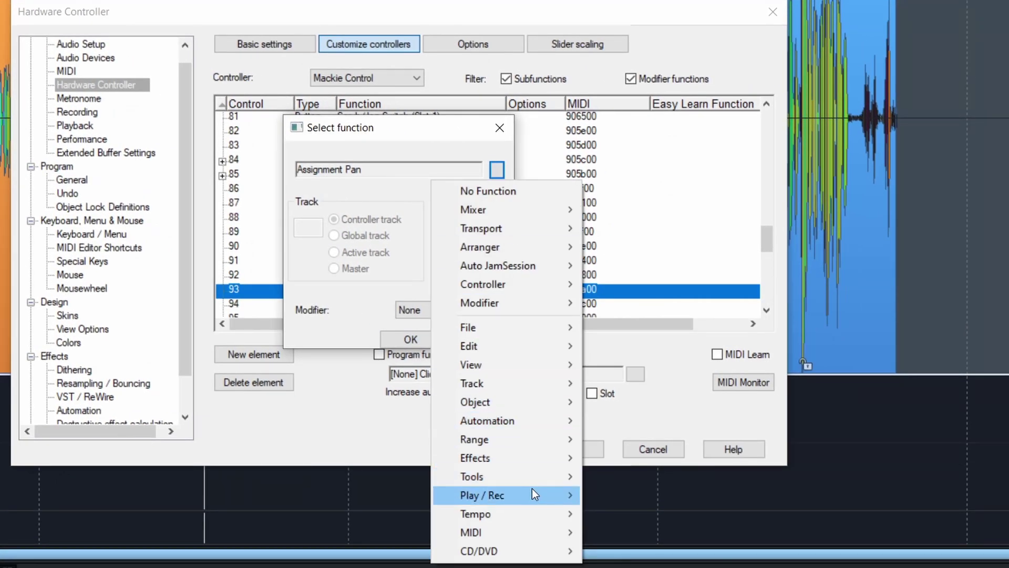
mouse_move(575, 501)
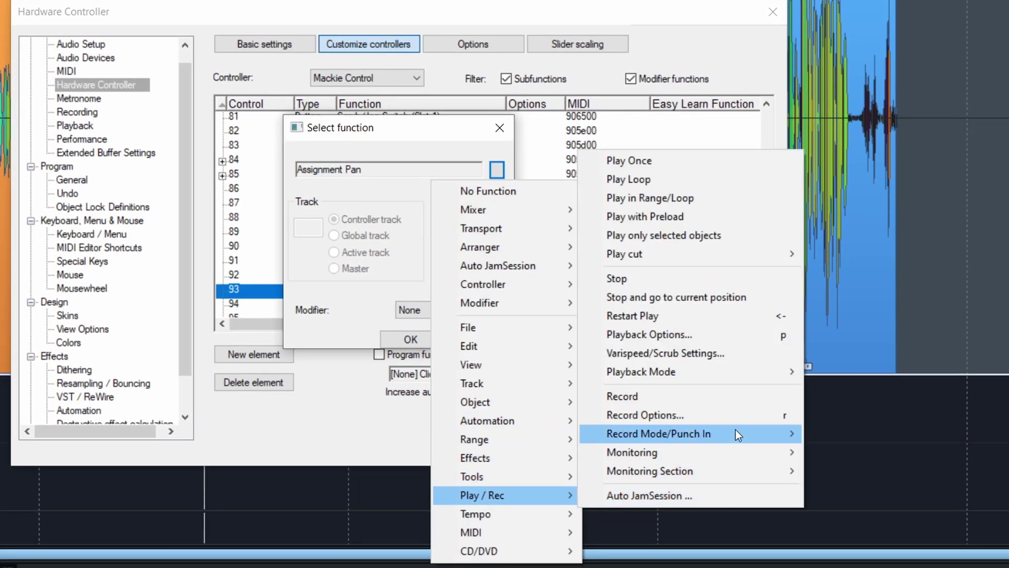
mouse_move(739, 434)
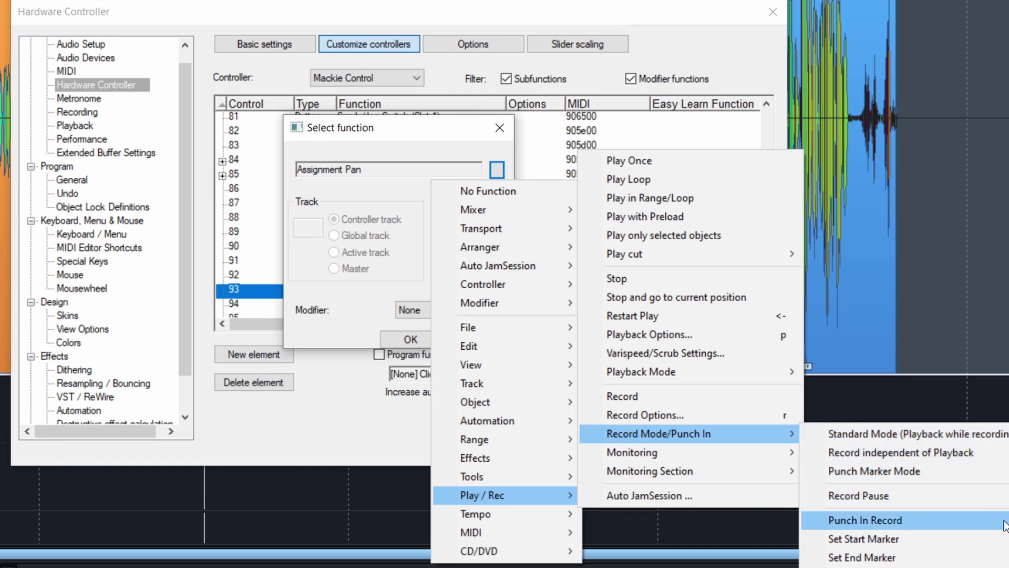
left_click(877, 538)
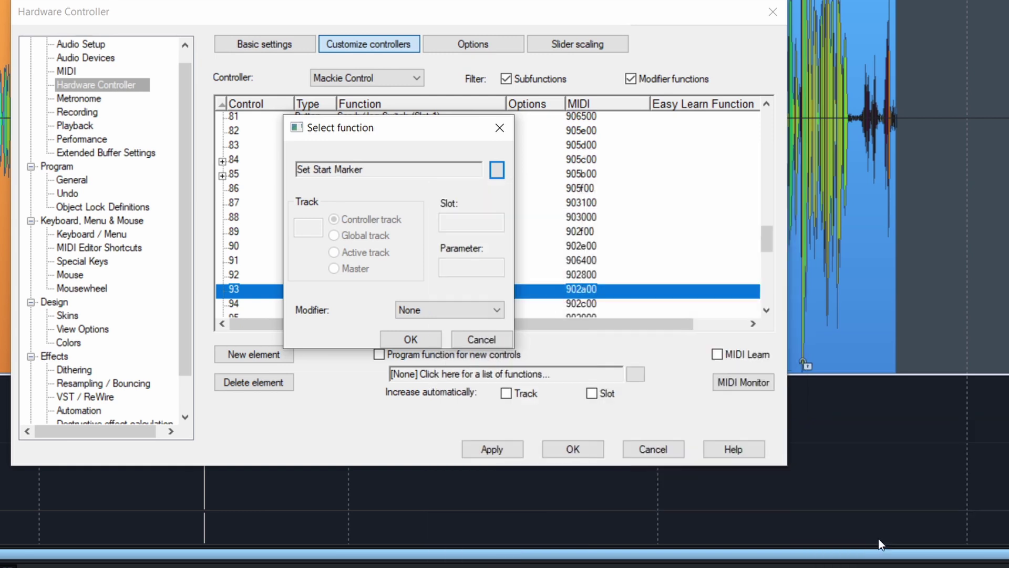
left_click(410, 342)
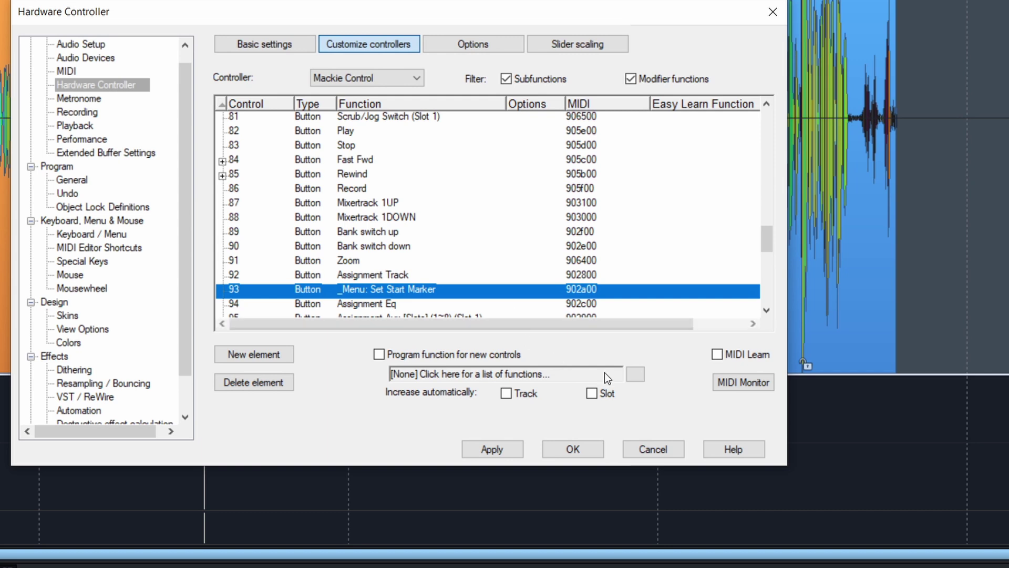
- Add a new controller button with MIDI Learn, assign it Set End Marker, then apply and accept the controller settings
left_click(718, 355)
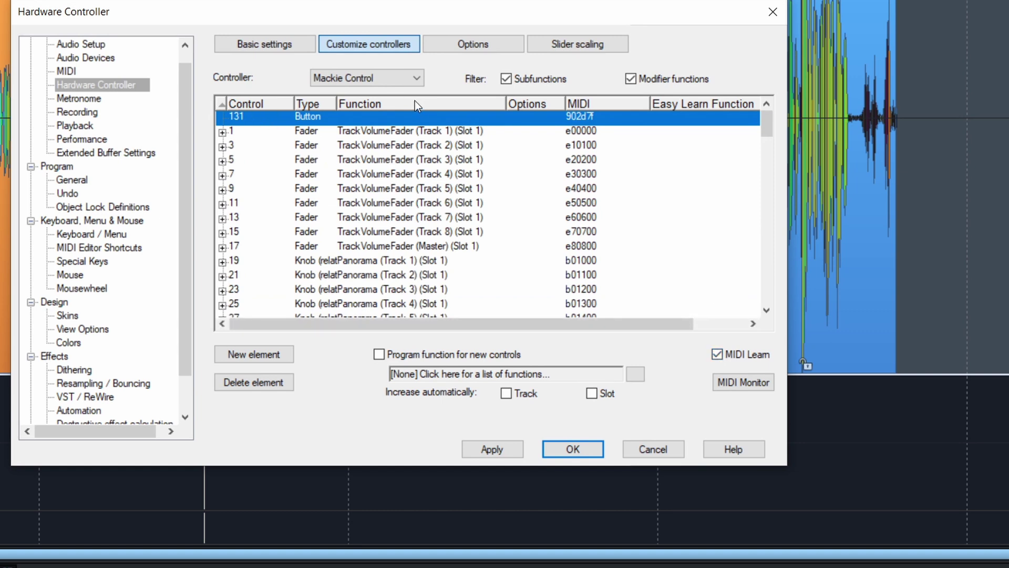
double_click(403, 120)
mouse_move(473, 225)
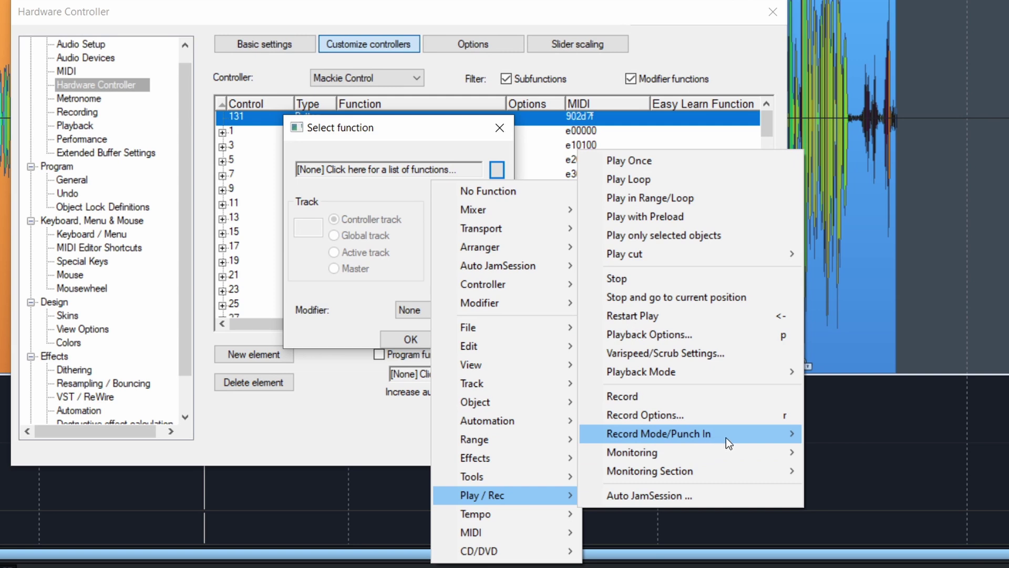
mouse_move(726, 434)
left_click(897, 557)
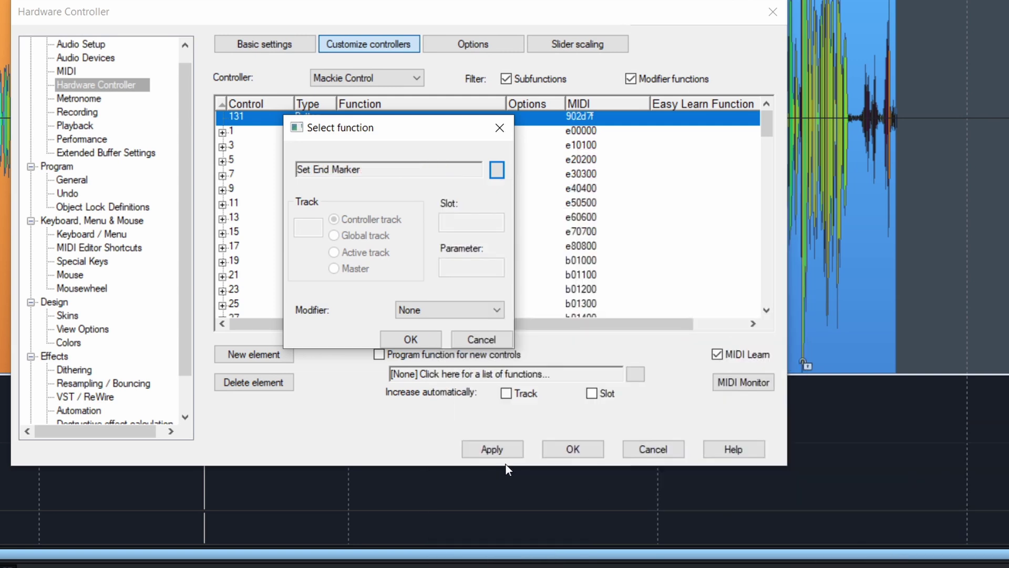
left_click(421, 341)
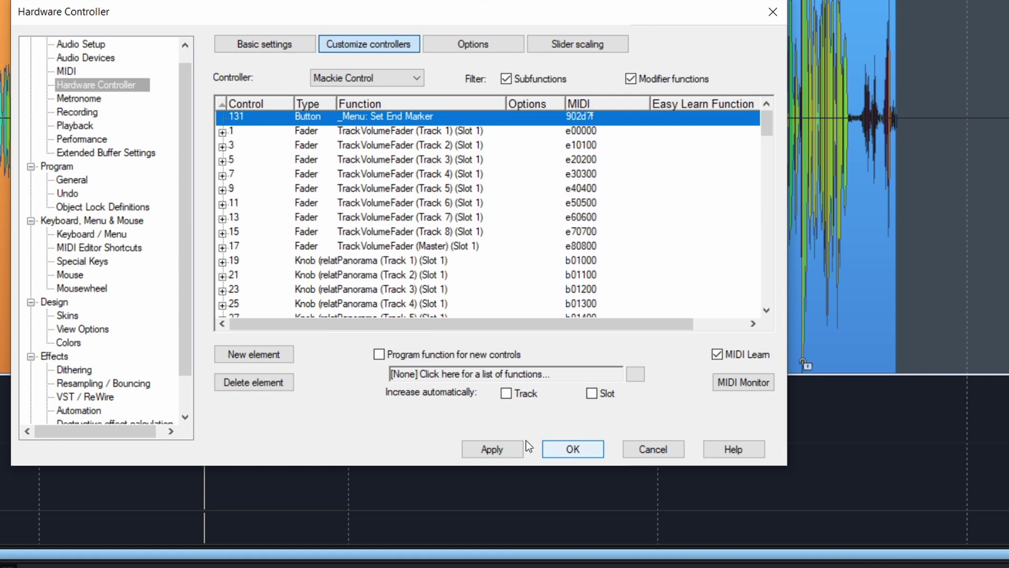
left_click(497, 450)
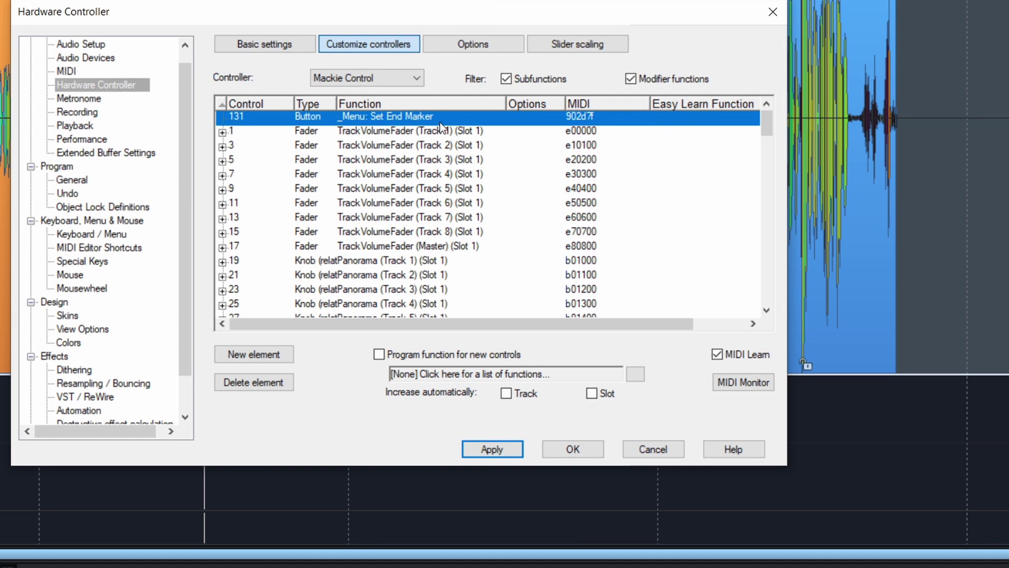
scroll(475, 182, "down", 20)
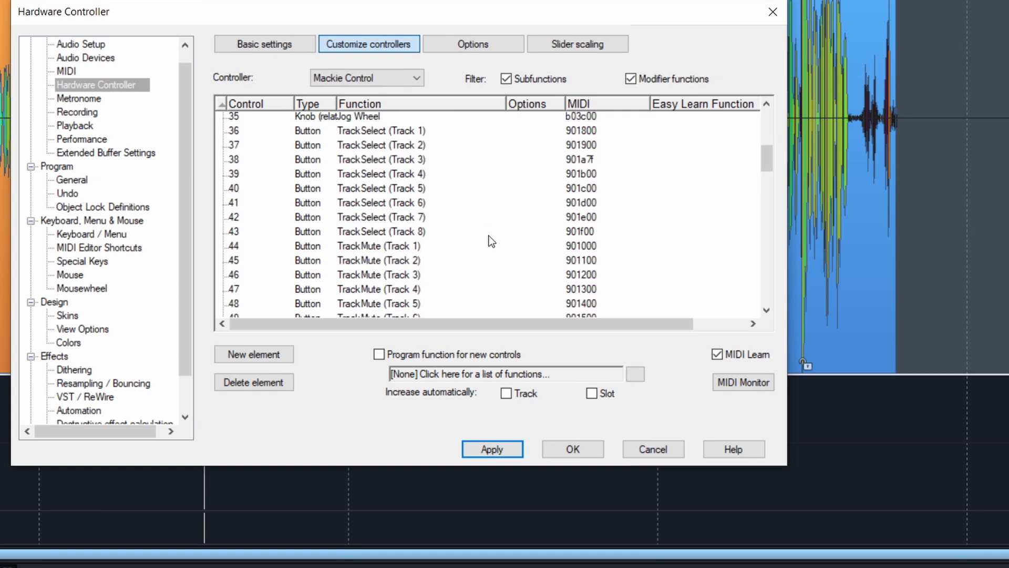
scroll(471, 206, "down", 2)
scroll(472, 207, "up", 1)
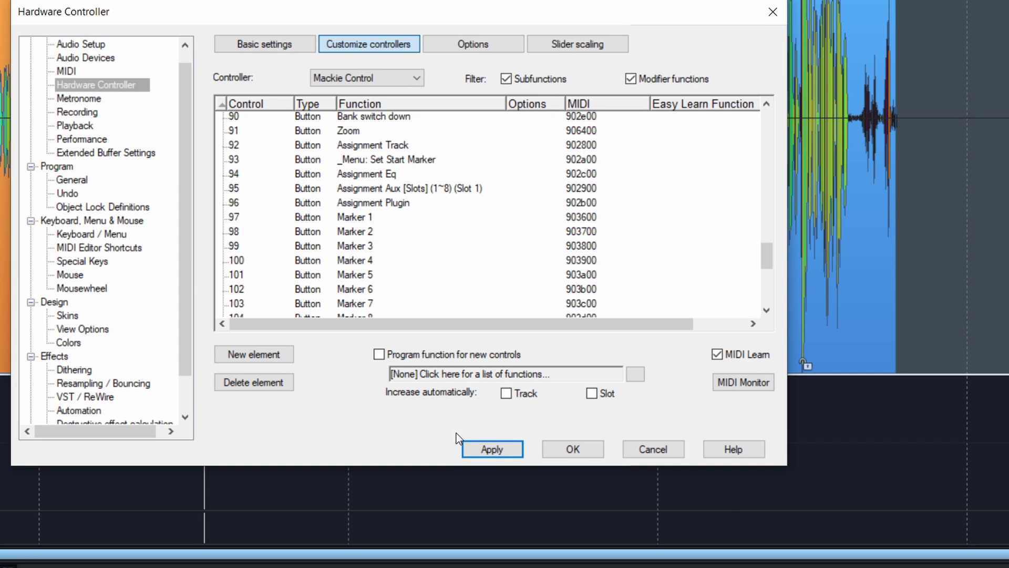
left_click(570, 451)
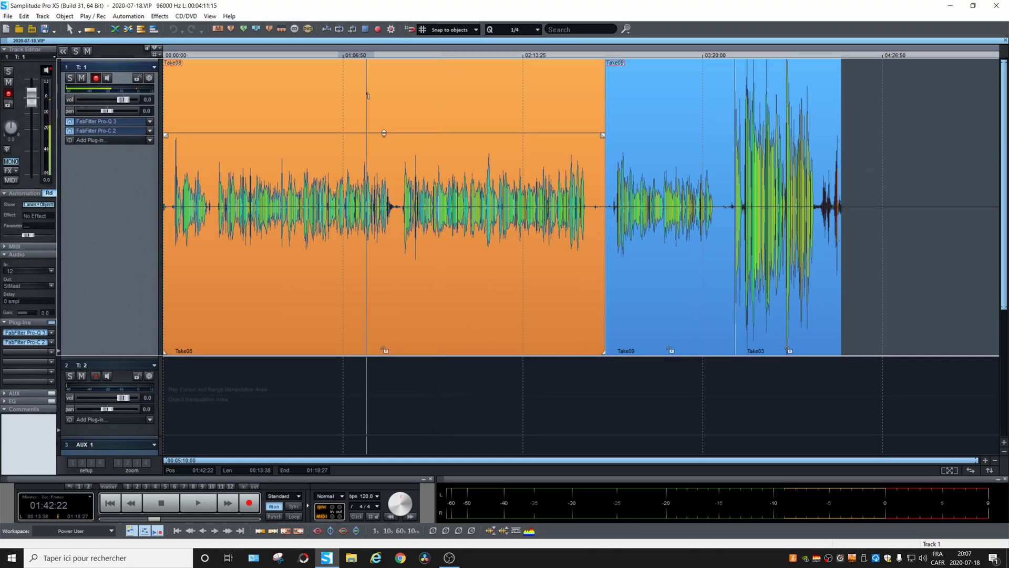
- Select a range from about 01:15 to 01:56 on track 1 and set punch-in and punch-out markers at its ends
left_click_drag(366, 105, 477, 106)
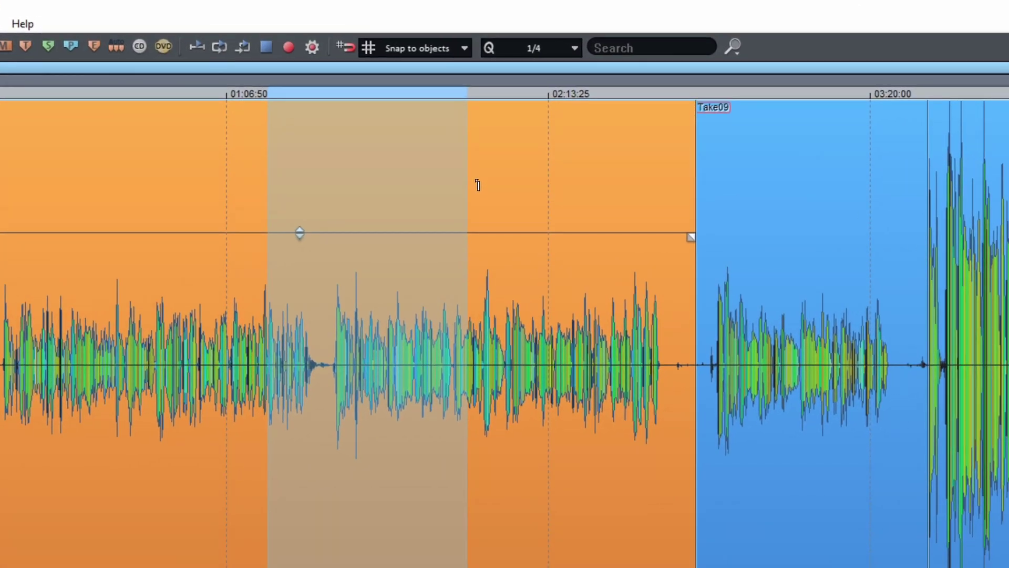
key("i")
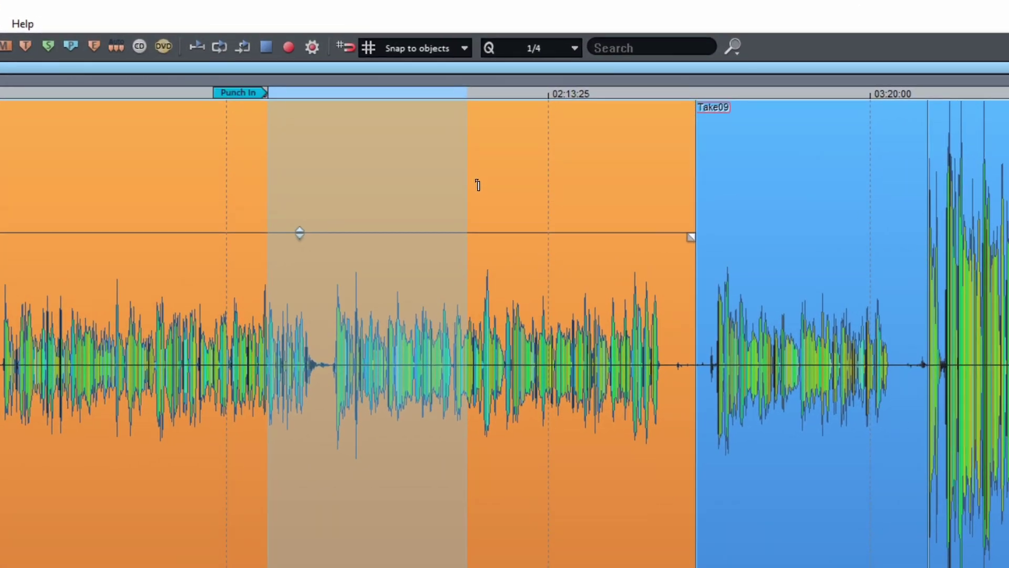
key("o")
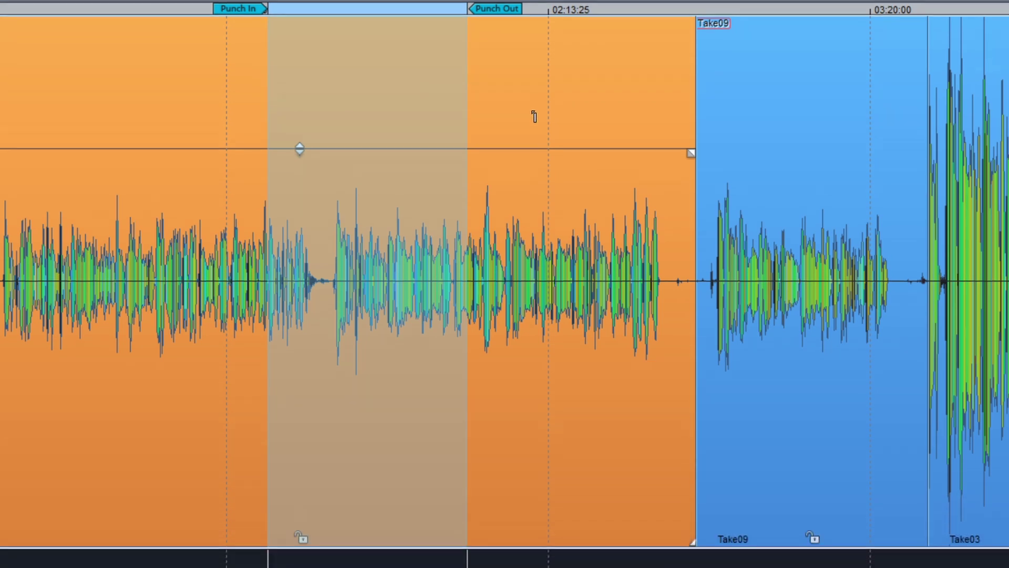
- Save the Mackie Control hardware controller configuration as test1, then apply and accept it
key("y")
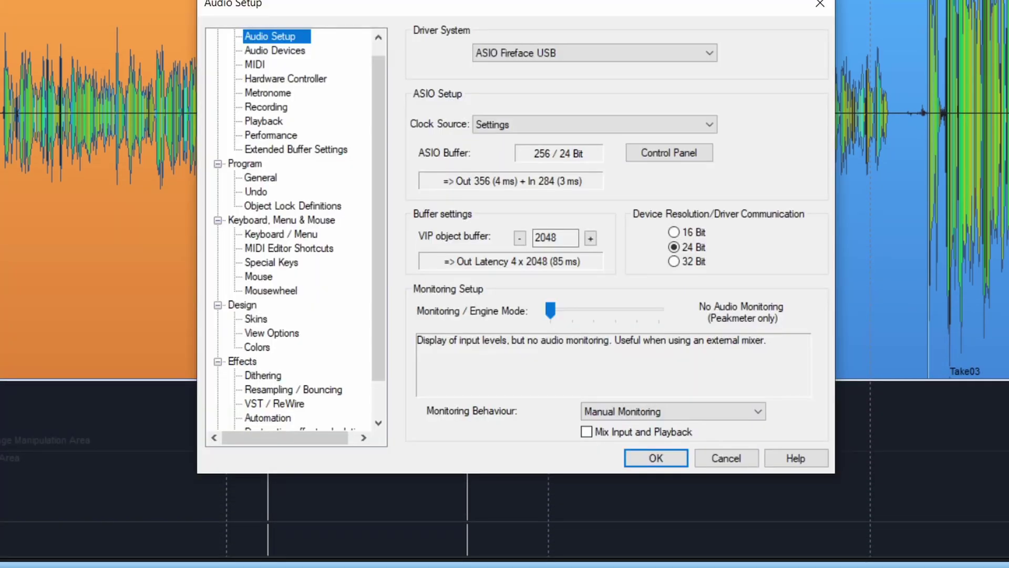
left_click(298, 79)
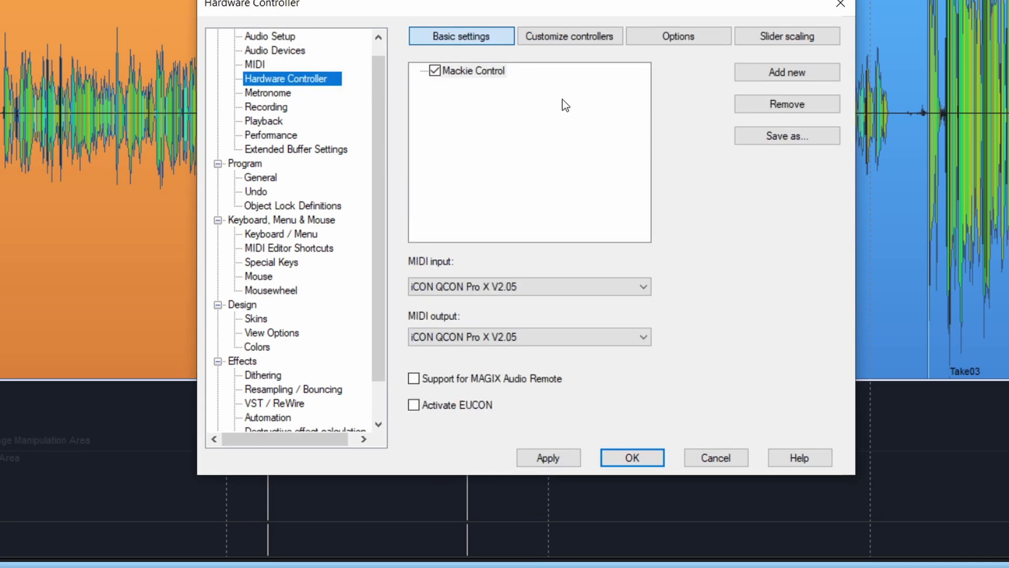
left_click(787, 136)
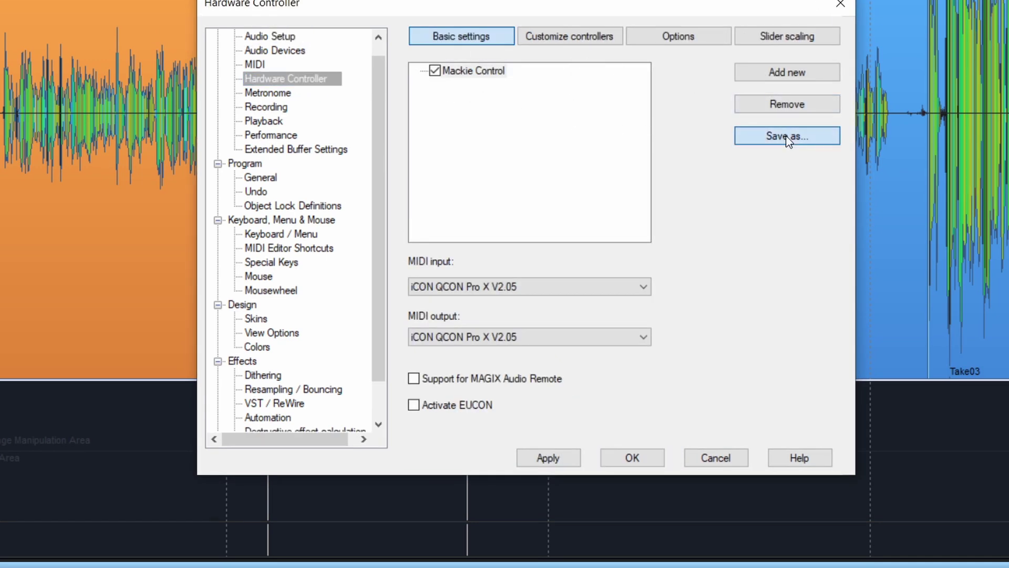
type("t")
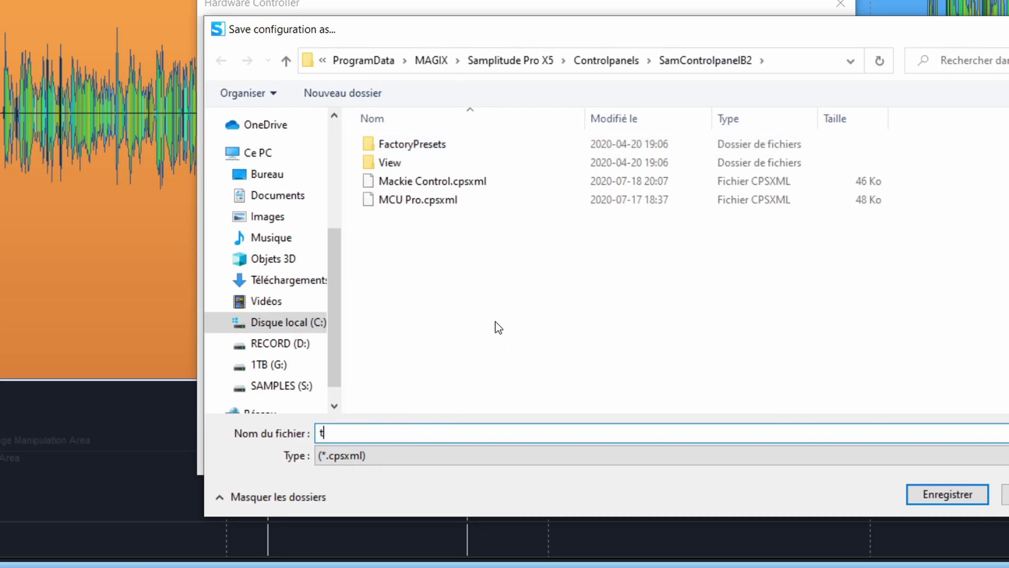
type("est1")
left_click(948, 493)
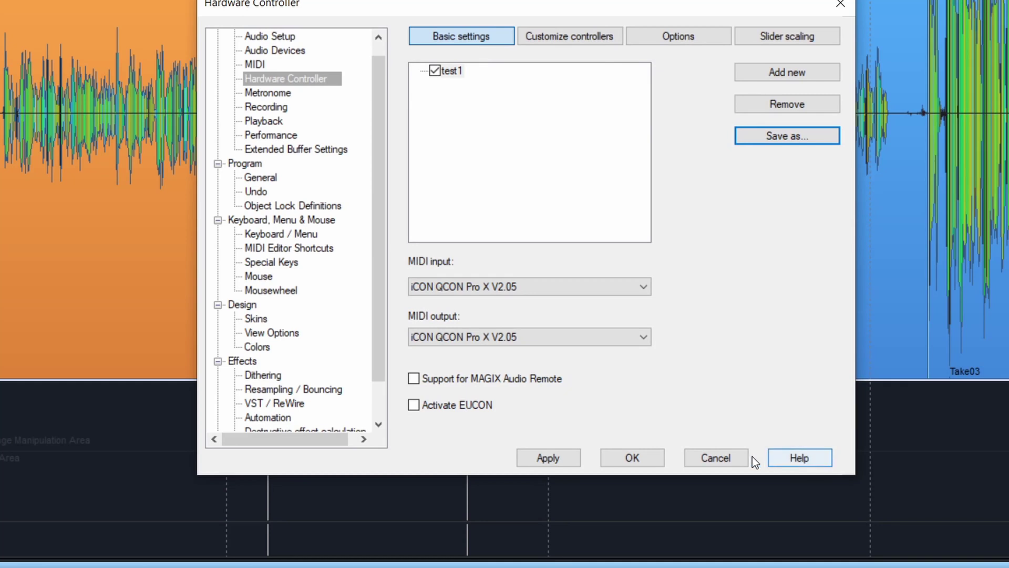
left_click(561, 463)
left_click(642, 461)
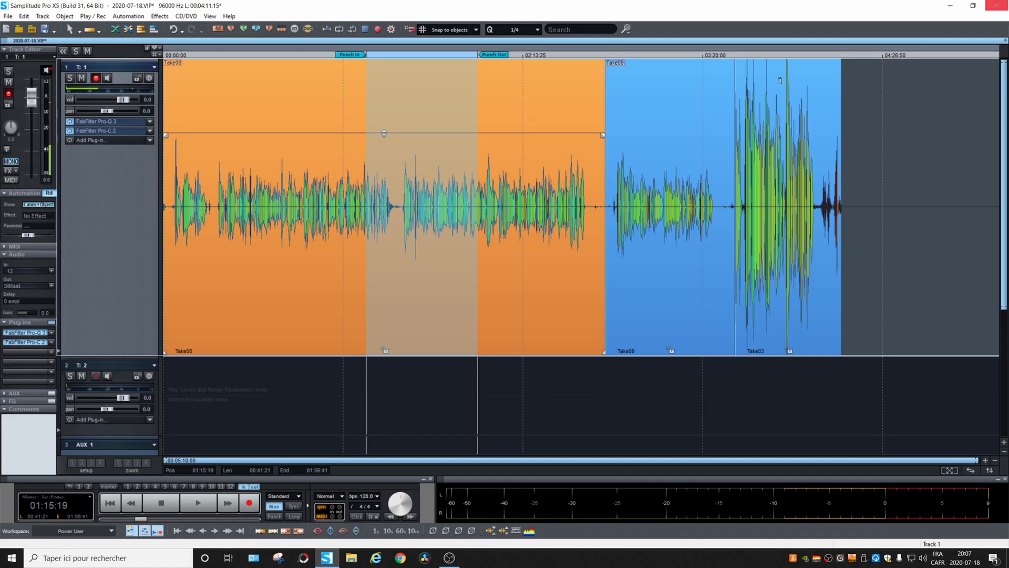
- Select a range from about 00:19 to 00:46 on track 1 and move the punch-in and punch-out markers to its ends
left_click_drag(216, 112, 288, 105)
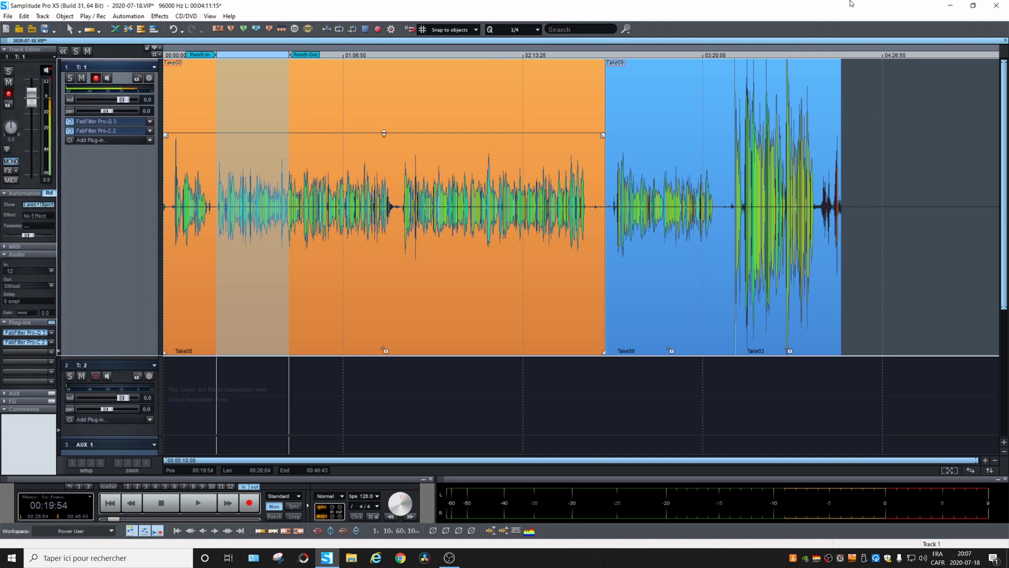
- Restart Samplitude Pro X5 without saving, reopen 2020-07-18.VIP and select a range from about 01:30 to 02:02 on track 1
left_click(996, 6)
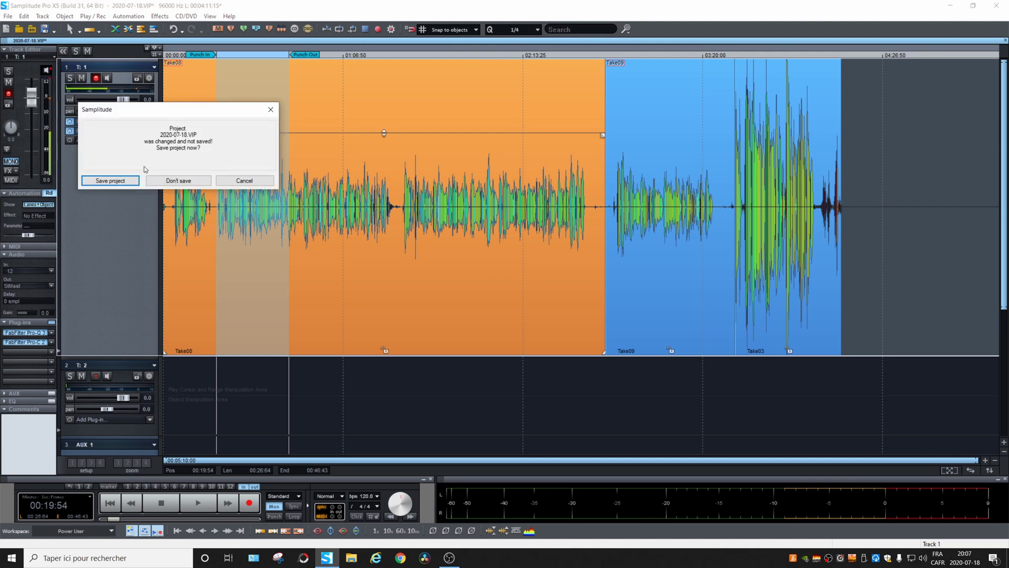
left_click(168, 181)
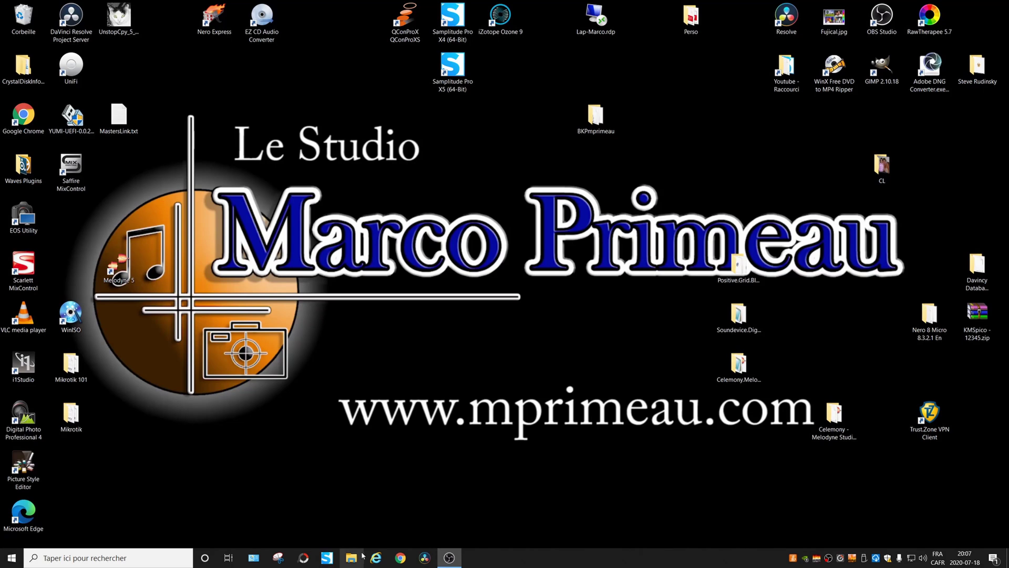
left_click(327, 557)
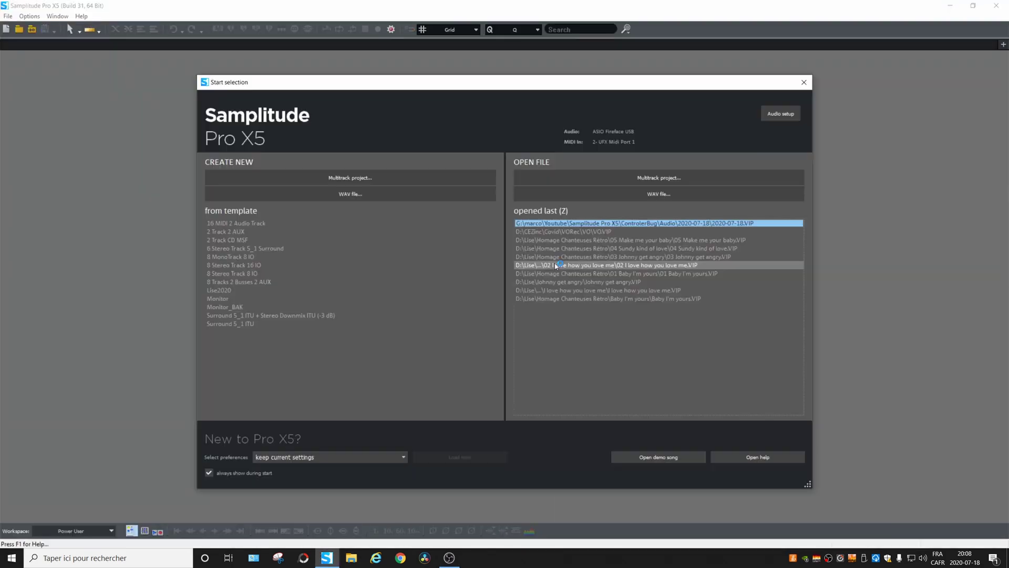
double_click(589, 223)
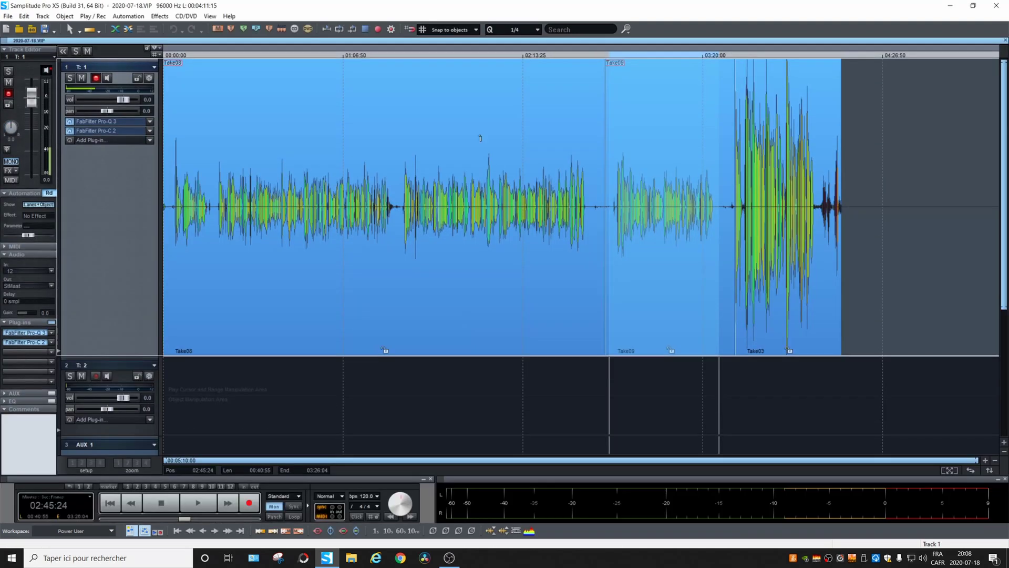
left_click_drag(405, 121, 495, 103)
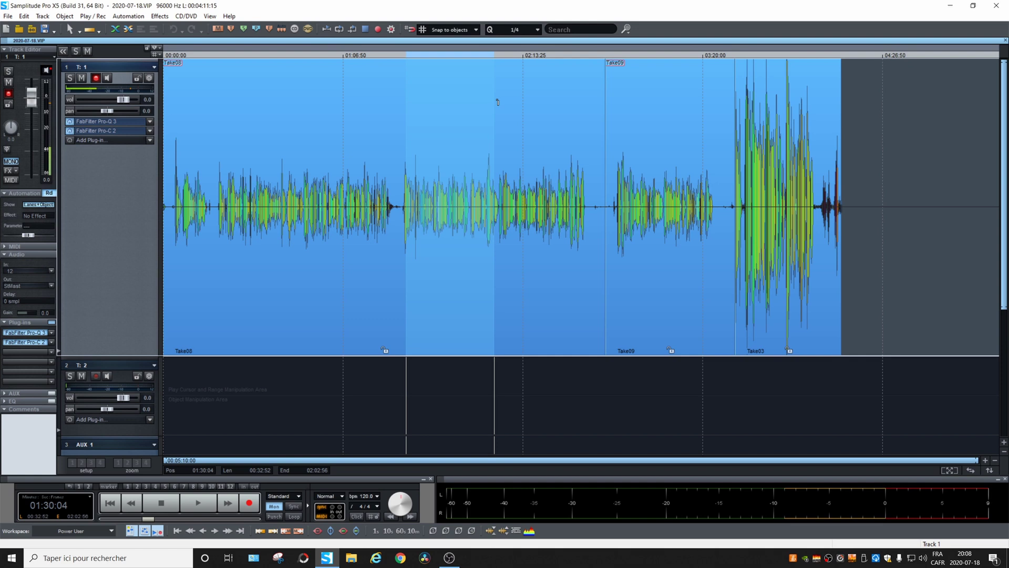
- Examine the button function assignments of the test1 hardware controller, including the Assignment Track button
key("y")
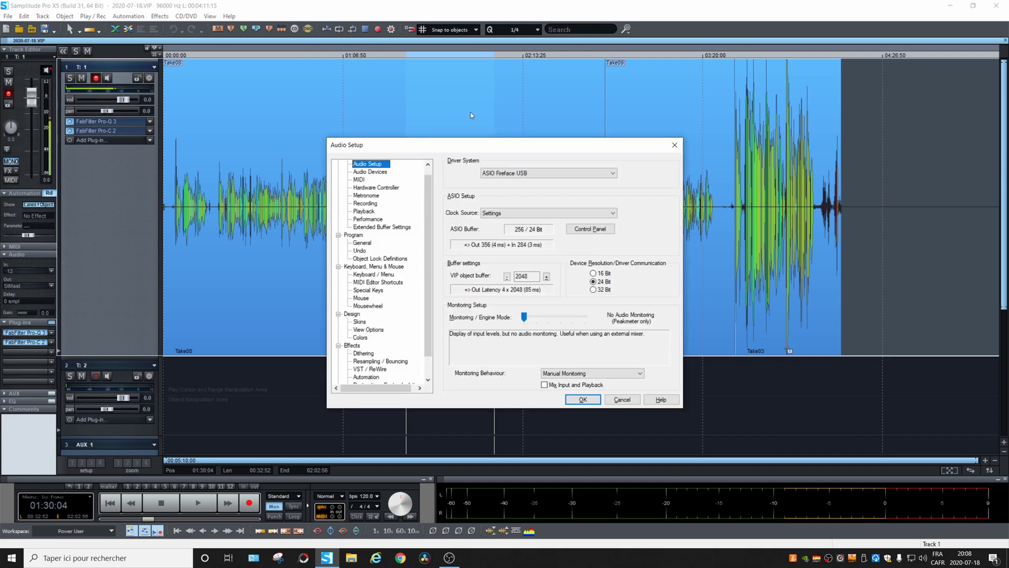
left_click(397, 188)
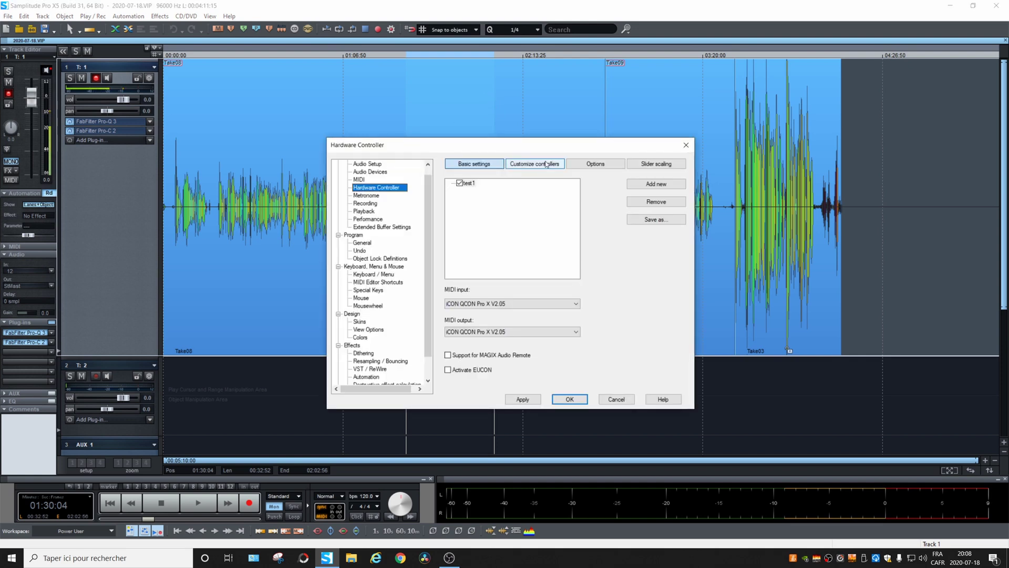
left_click(547, 164)
scroll(515, 295, "down", 20)
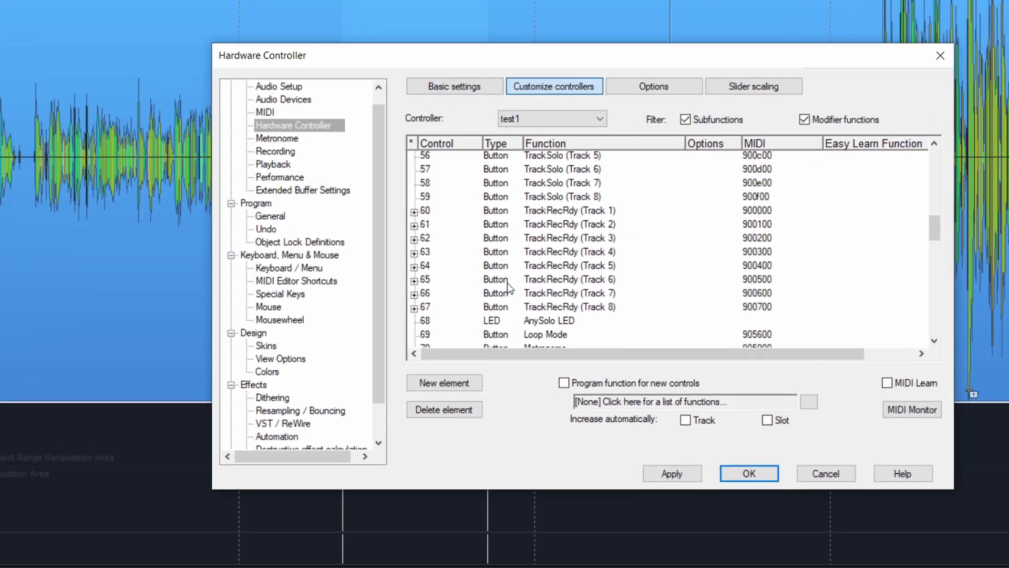
scroll(523, 310, "down", 5)
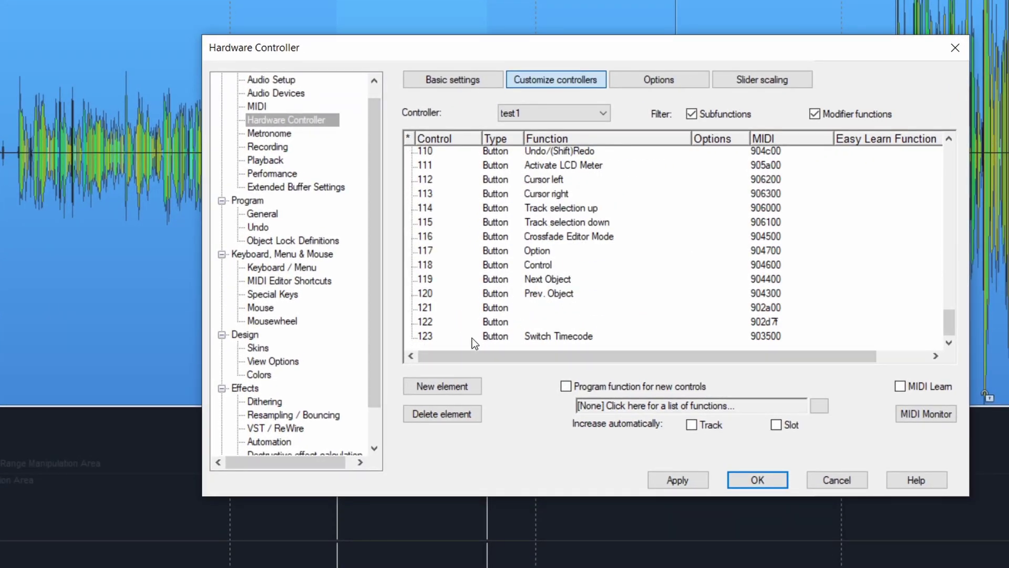
scroll(472, 338, "up", 6)
scroll(457, 236, "up", 2)
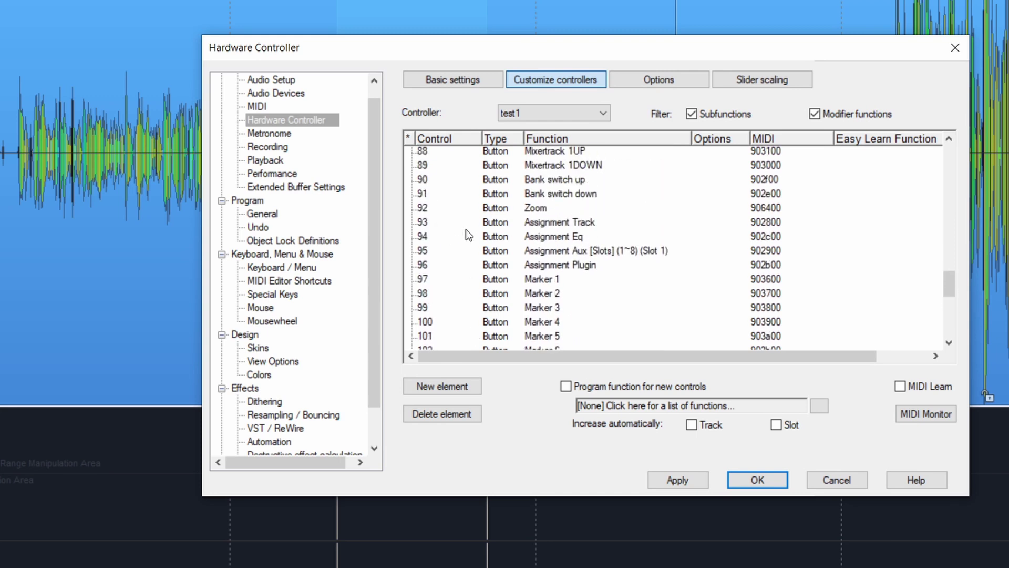
left_click(581, 220)
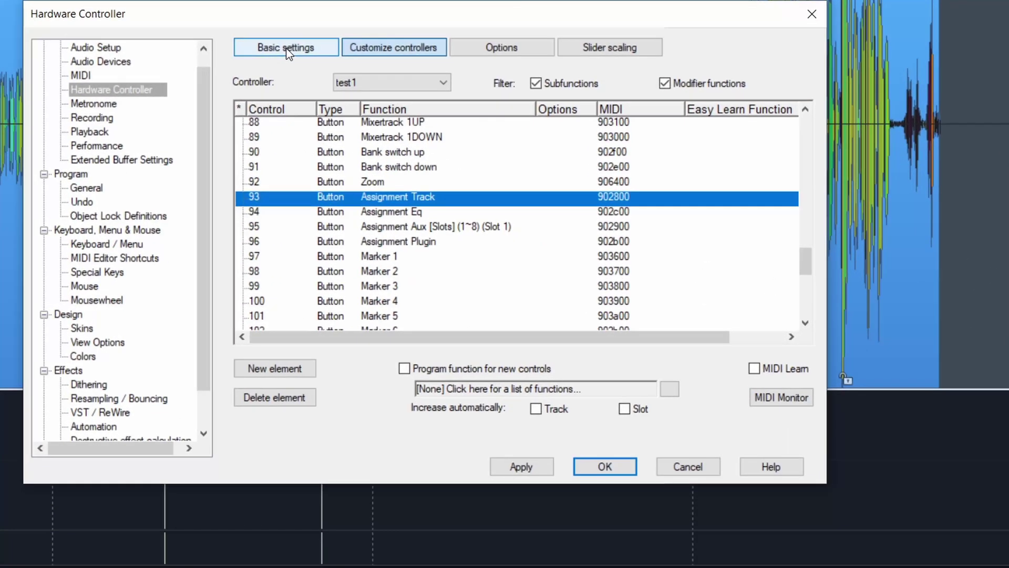
- Remove the test1 hardware controller and add it back from the saved test1 configuration
left_click(287, 48)
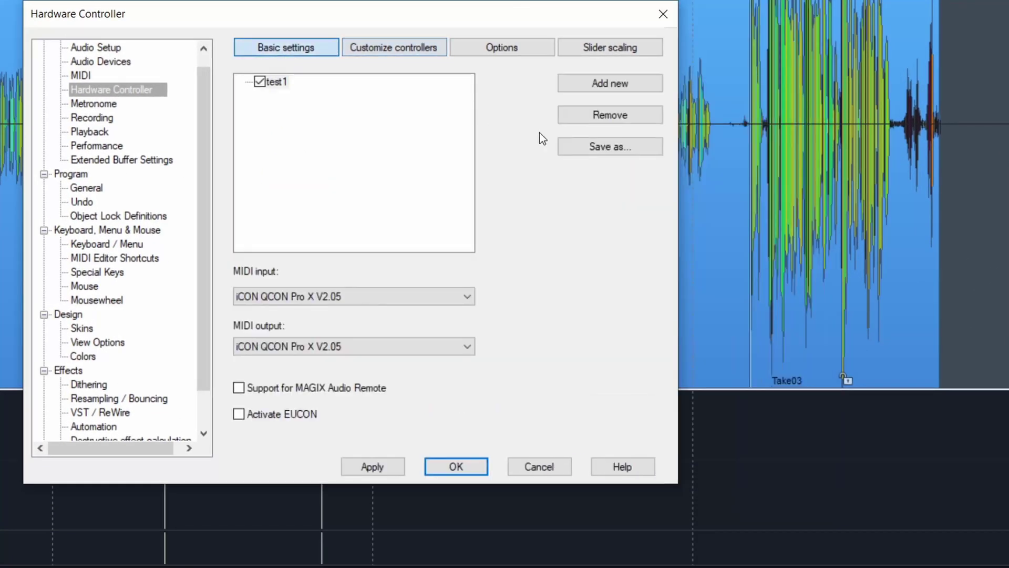
left_click(633, 118)
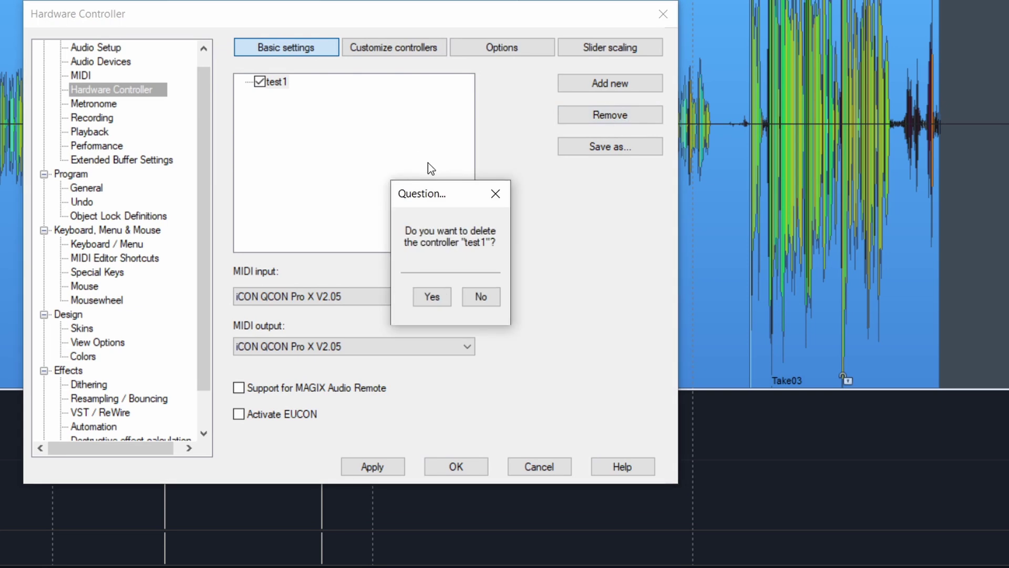
left_click(432, 298)
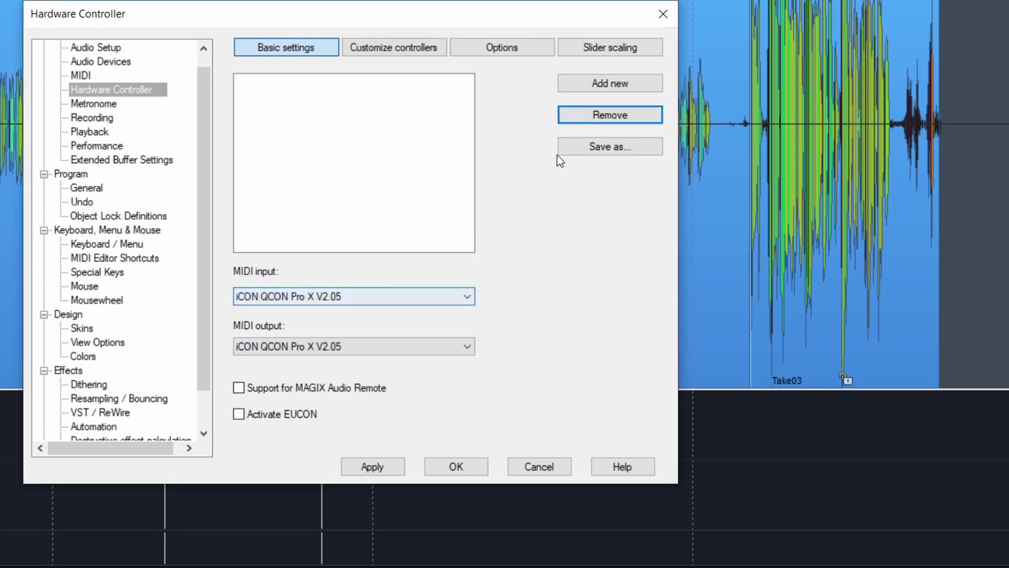
left_click(606, 85)
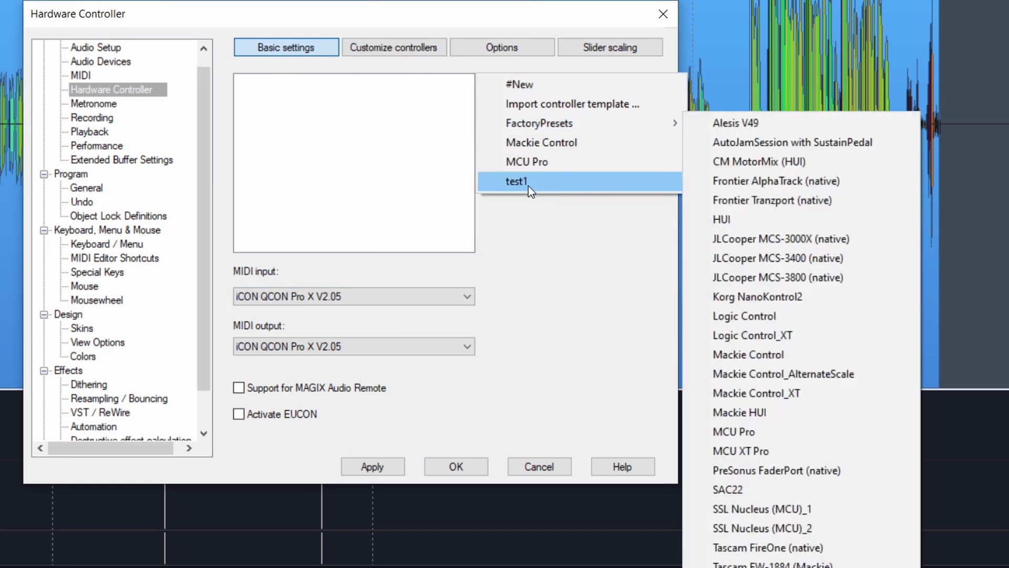
left_click(522, 182)
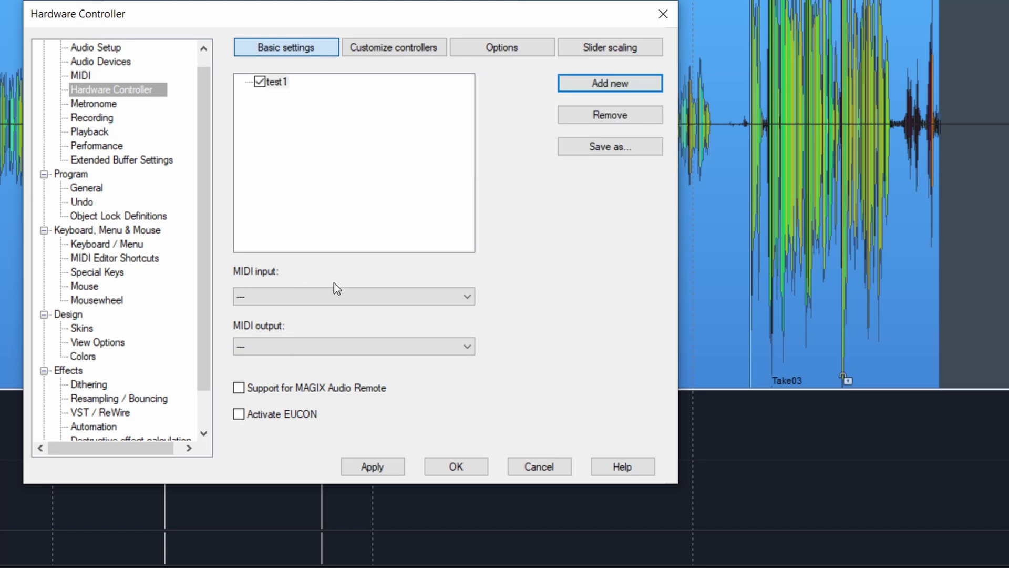
- Set the test1 controller's MIDI input and output to iCON QCON Pro X V2.05 and accept the settings
left_click(294, 297)
left_click(270, 347)
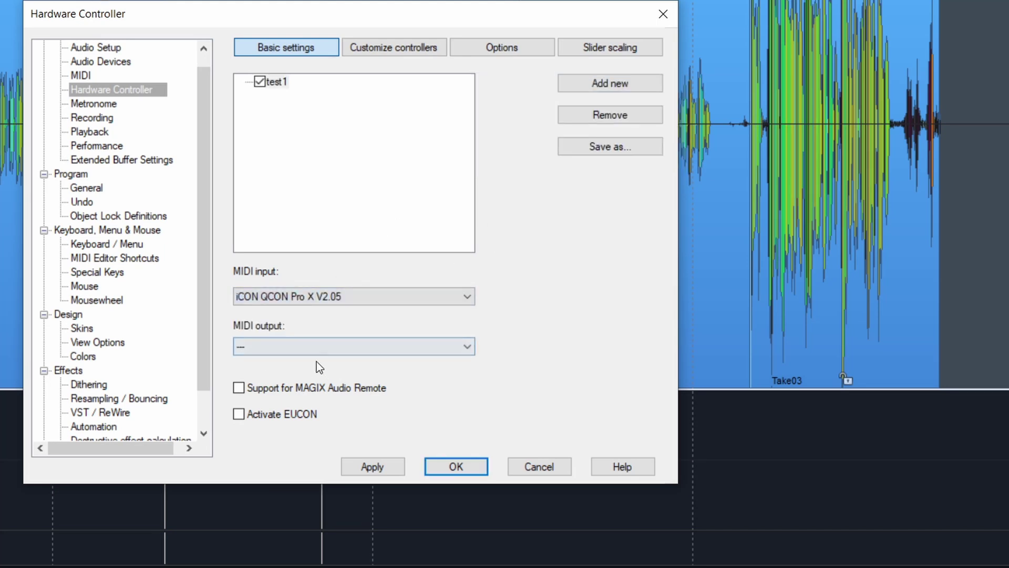
left_click(314, 343)
left_click(276, 407)
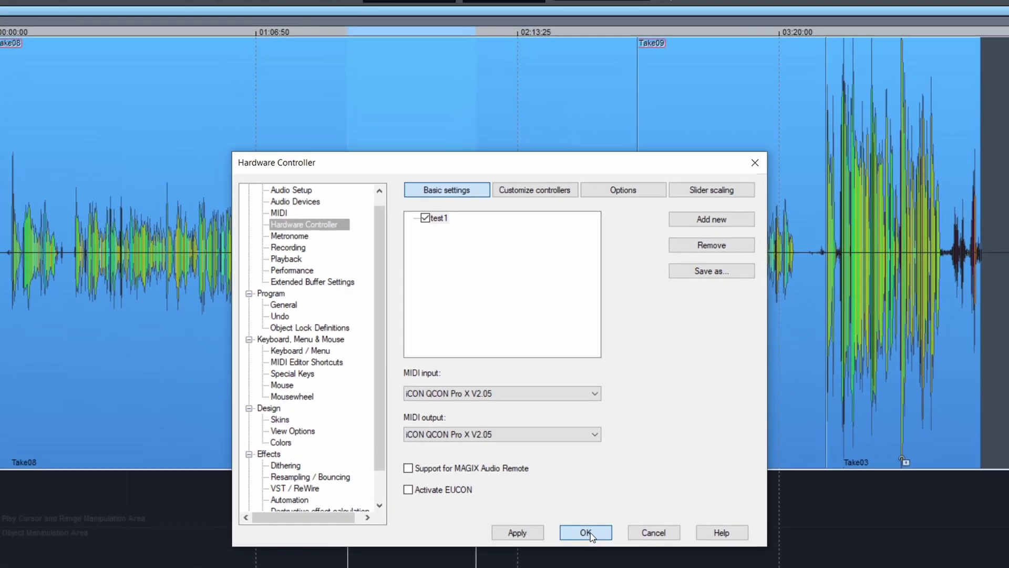
left_click(455, 466)
- Test the punch marker buttons with track 1 ranges from about 00:58 to 01:46 and from about 01:27 to 01:41
left_click_drag(230, 152, 426, 132)
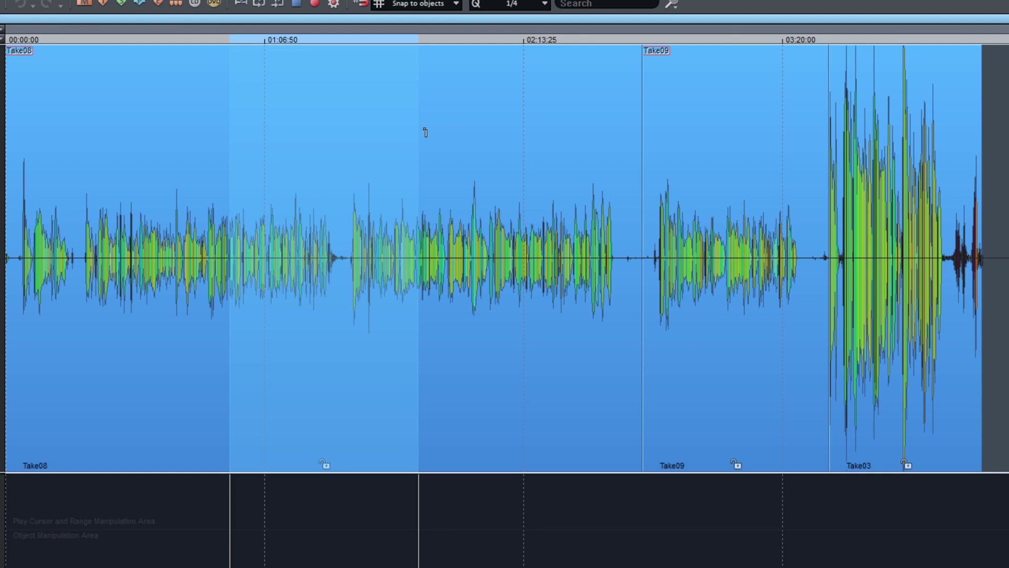
left_click(464, 141)
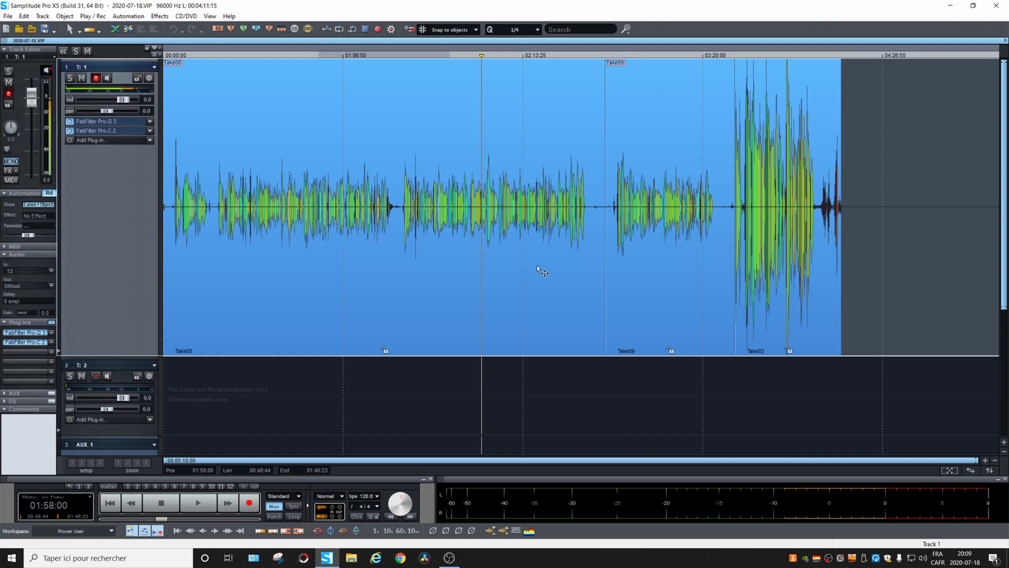
left_click(400, 189)
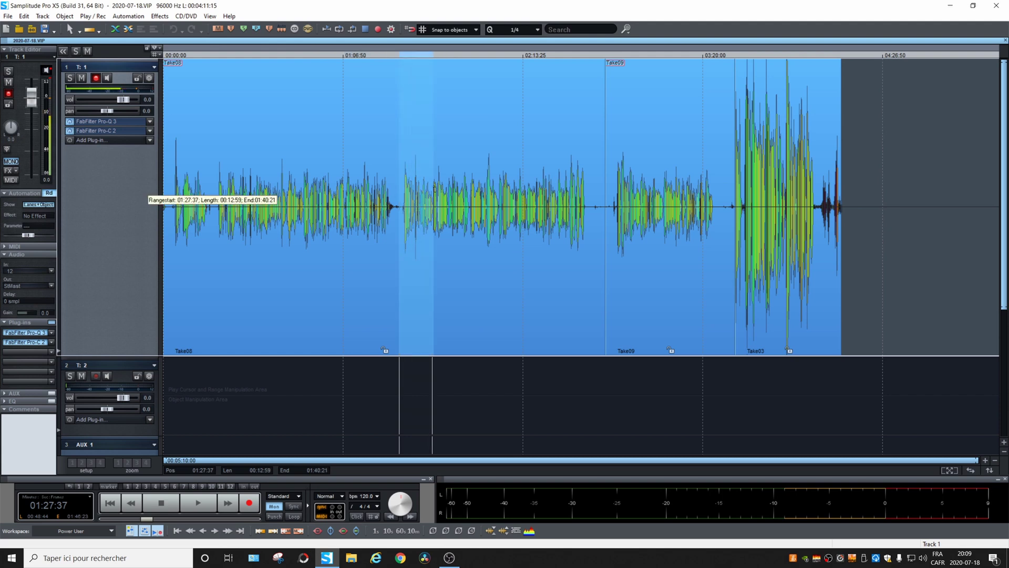
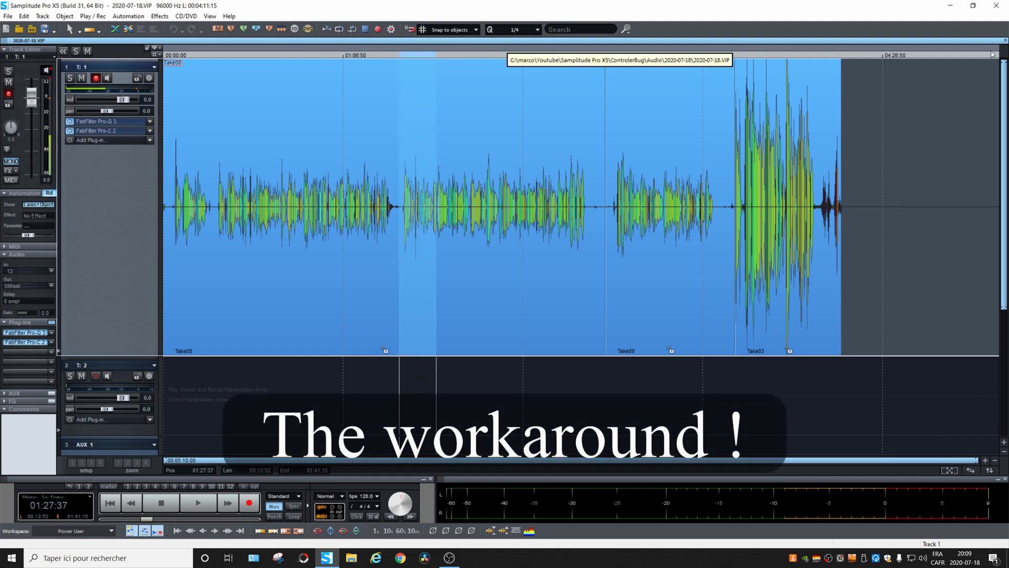
- Close Samplitude Pro X5, open the recent project Samp.VIP in Samplitude Pro X4 and select the Take20 object on the Voc track
left_click(998, 15)
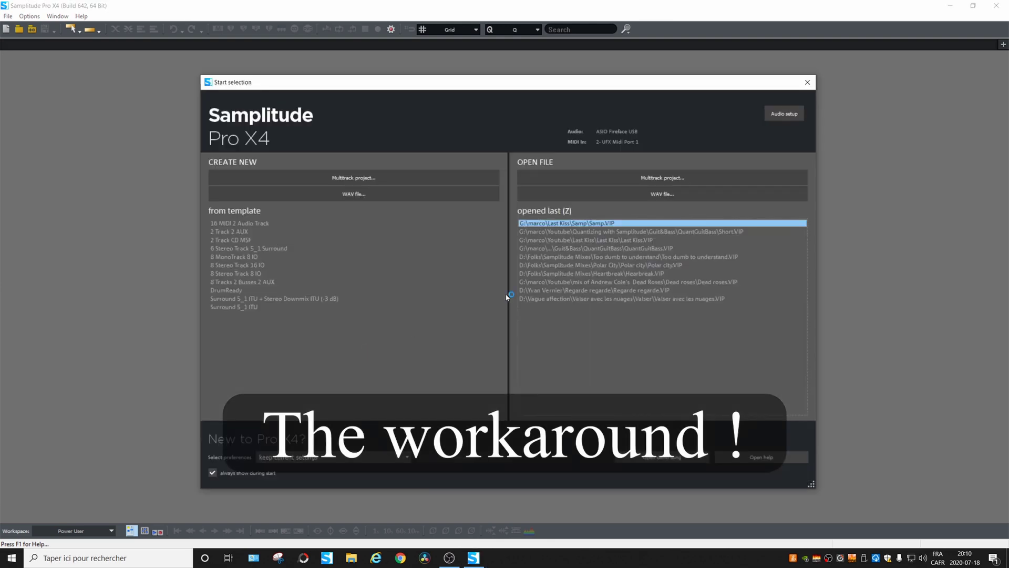
double_click(608, 223)
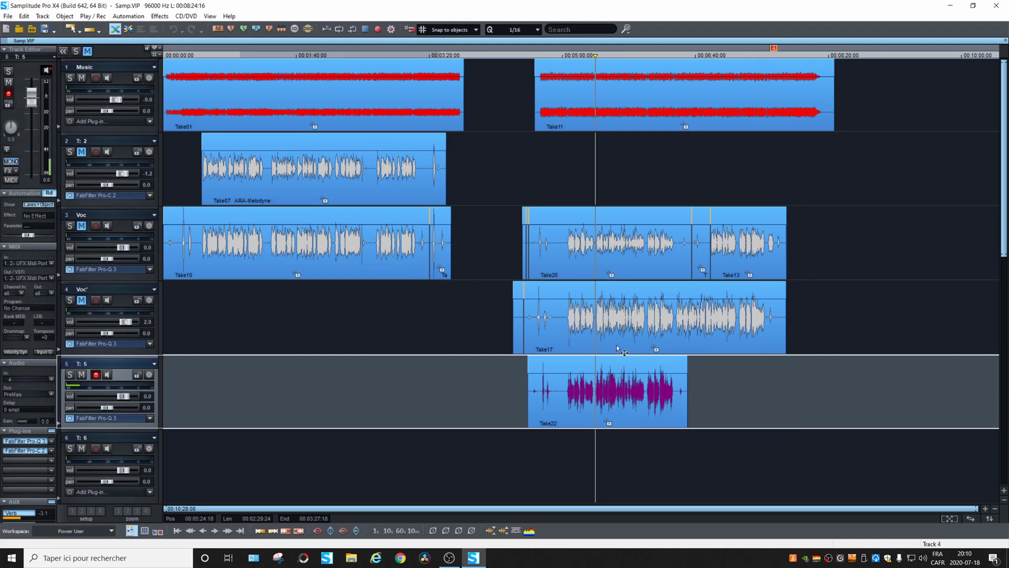
left_click(570, 223)
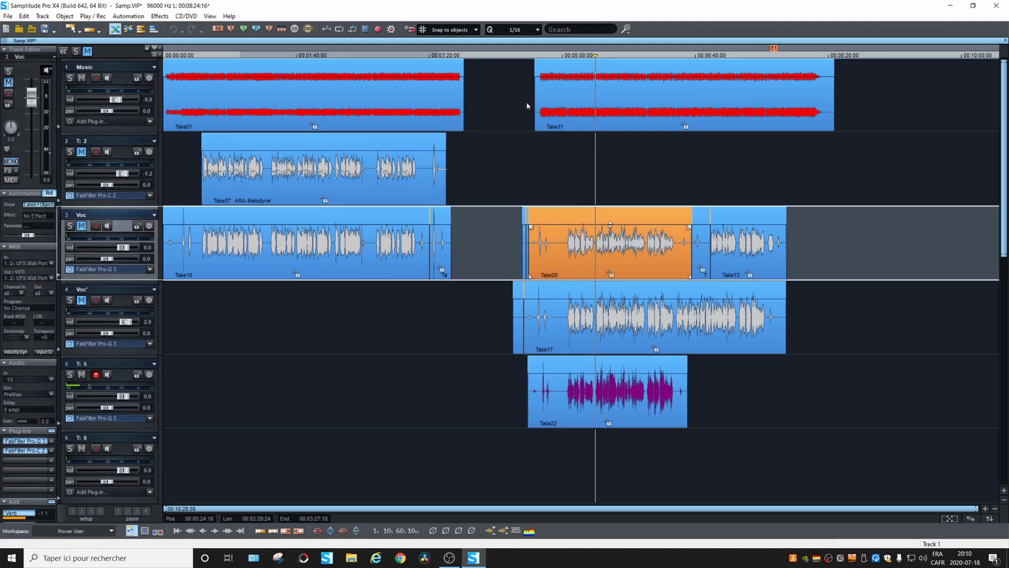
- Remove the Mackie Control_GOOD hardware controller and add the Mackie Control factory preset
key("y")
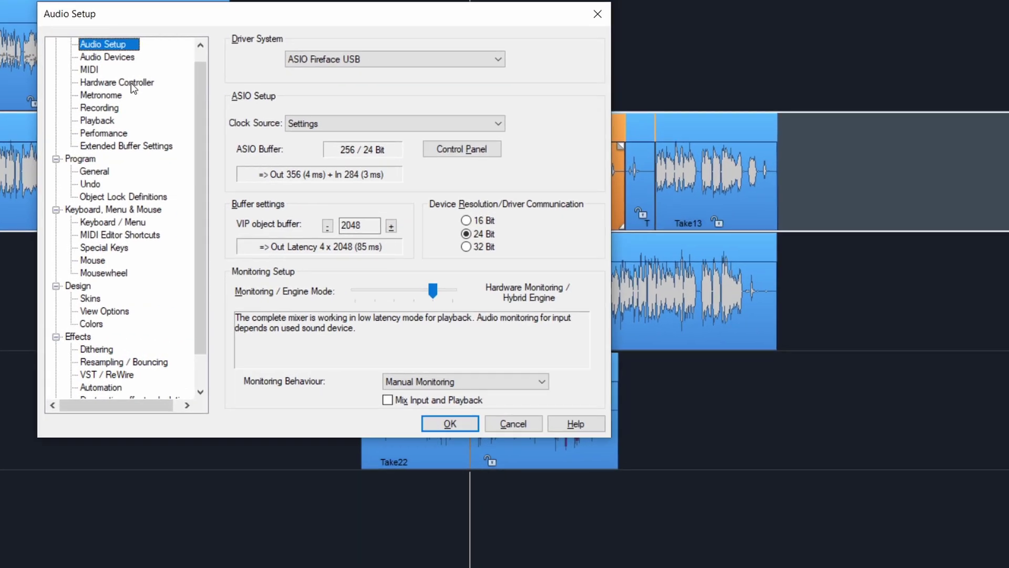
left_click(310, 147)
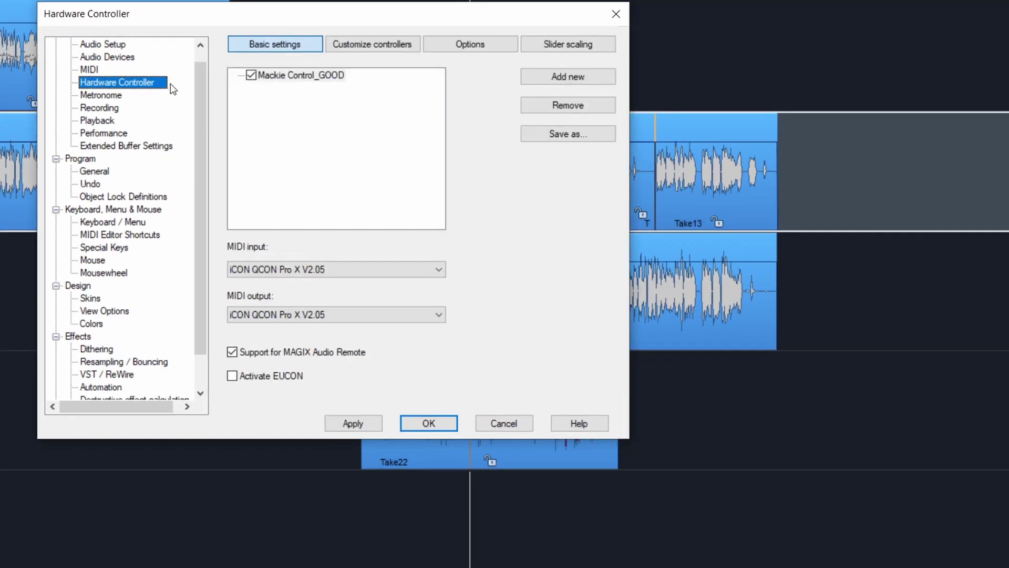
left_click(569, 105)
left_click(415, 270)
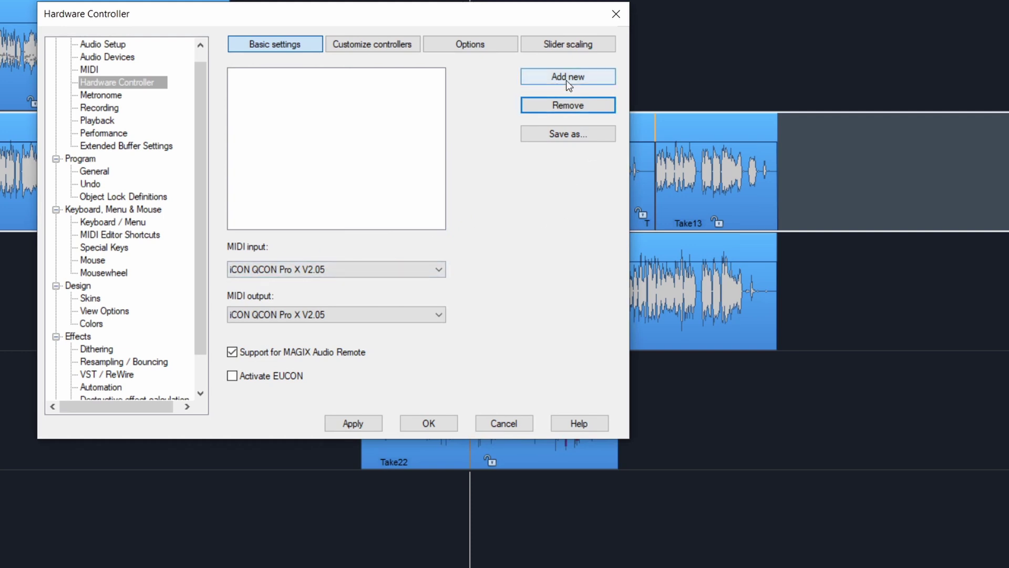
left_click(584, 81)
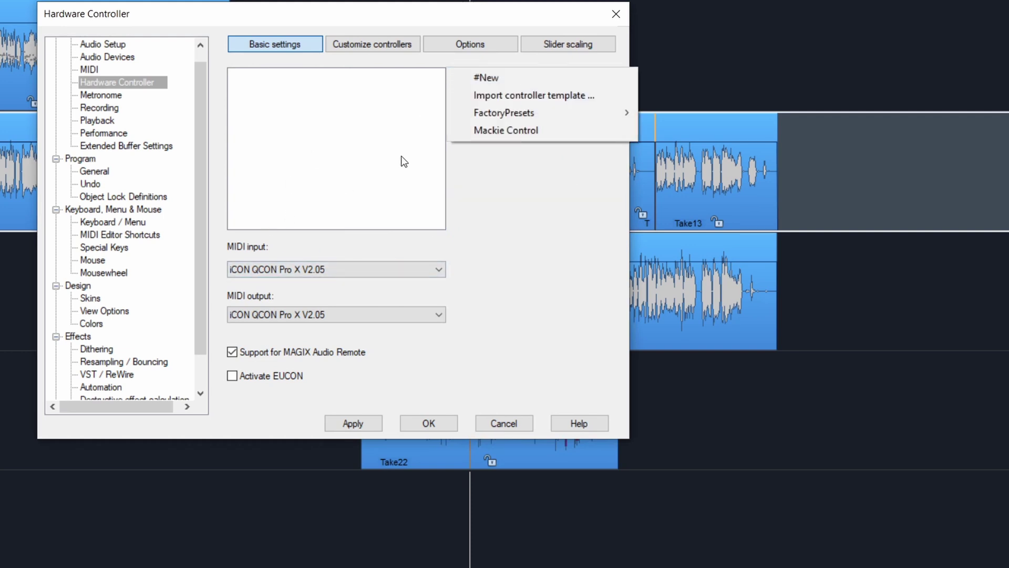
mouse_move(576, 108)
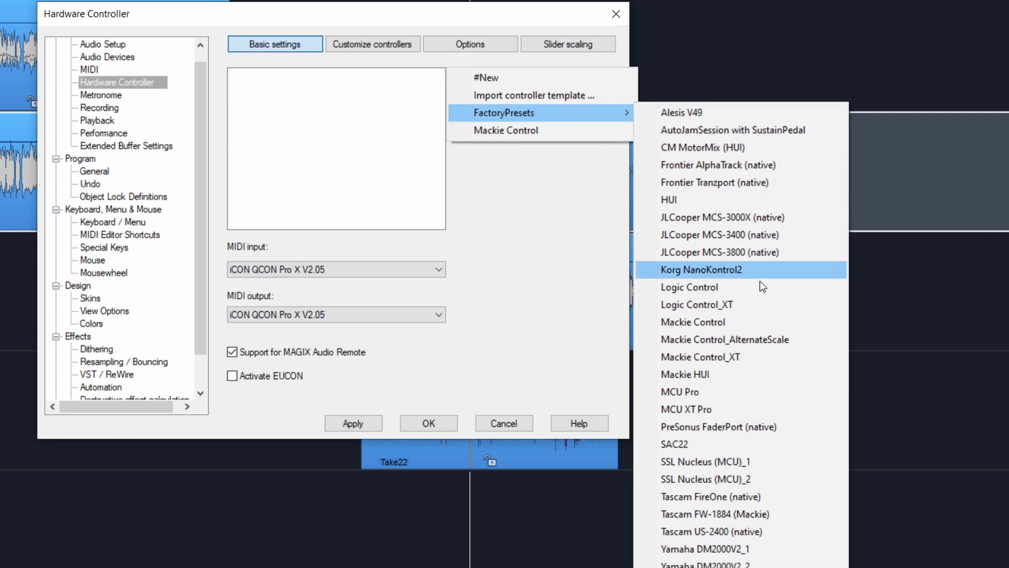
left_click(714, 398)
left_click(484, 264)
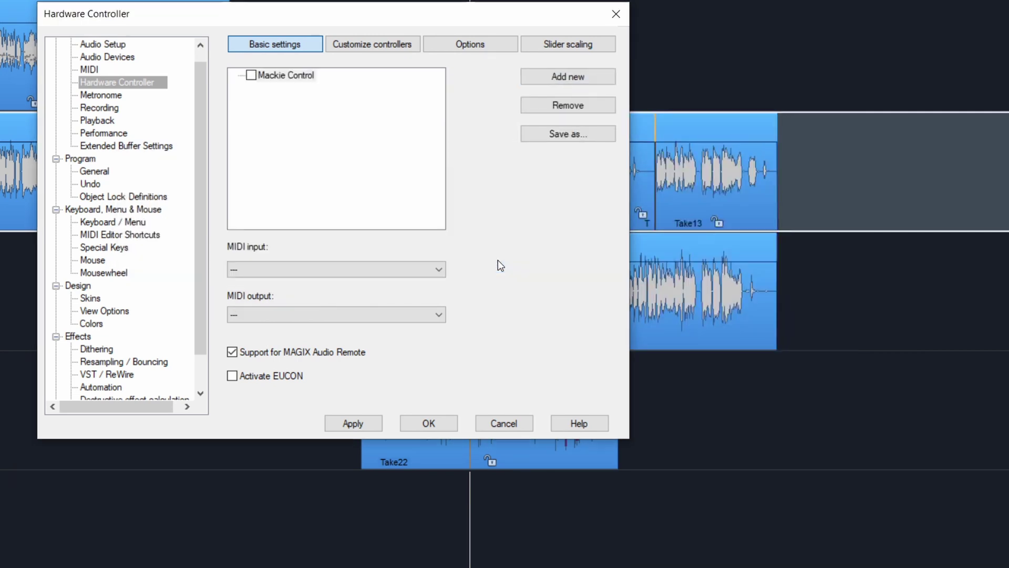
- Set the Mackie Control's MIDI input and output to iCON QCON Pro X V2.05, then apply and accept the settings
left_click(255, 268)
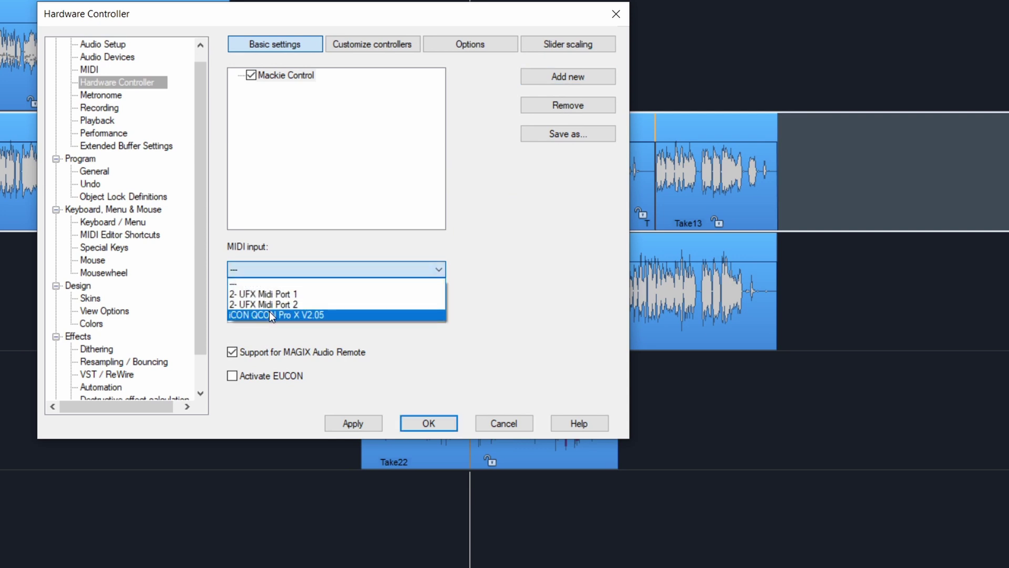
left_click(269, 314)
left_click(261, 315)
left_click(270, 368)
left_click(349, 423)
left_click(434, 427)
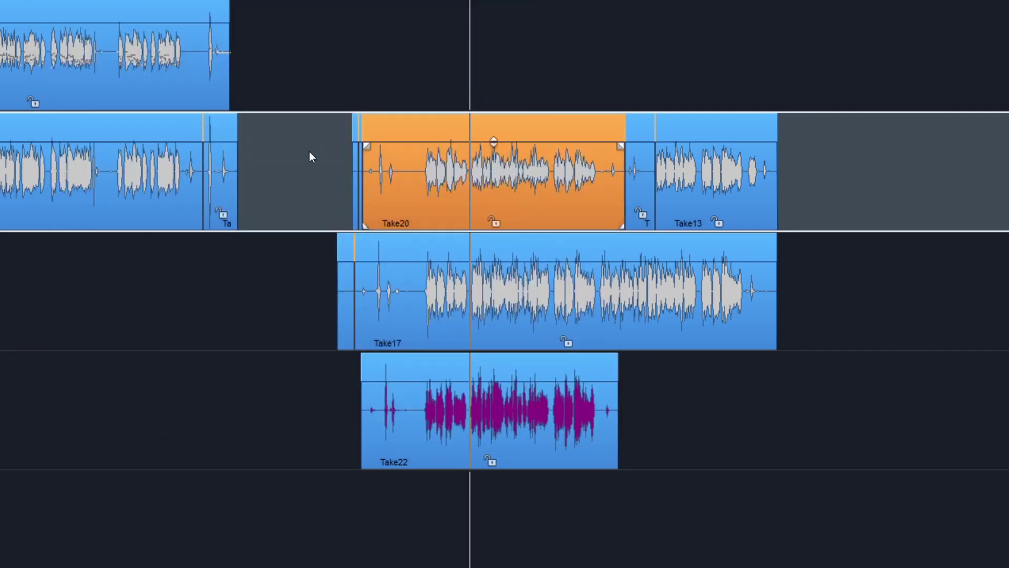
- Assign the Set Start Marker punch-in function to the Mackie Control's Assignment Pan button (control 93)
key("y")
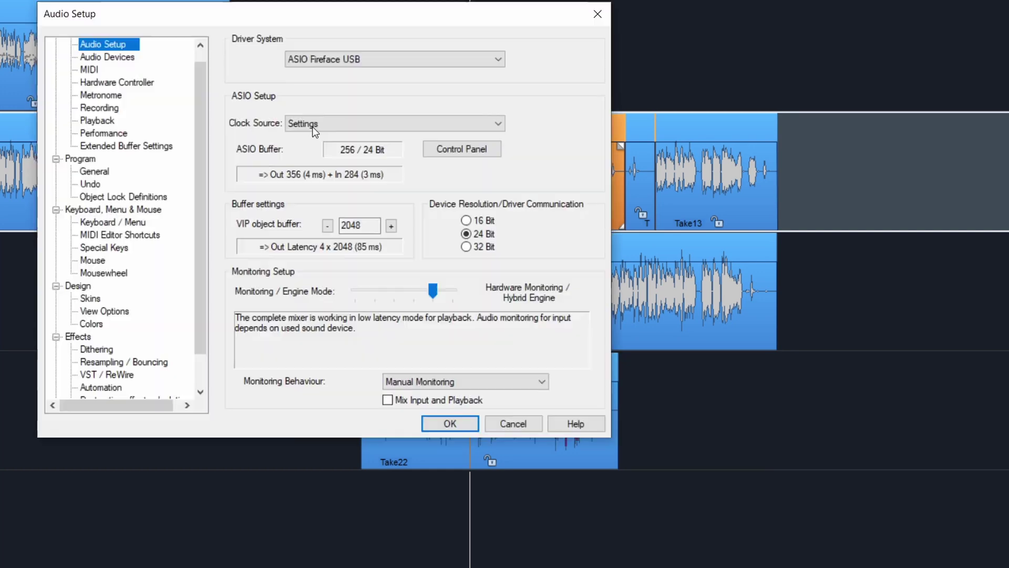
left_click(116, 83)
left_click(346, 44)
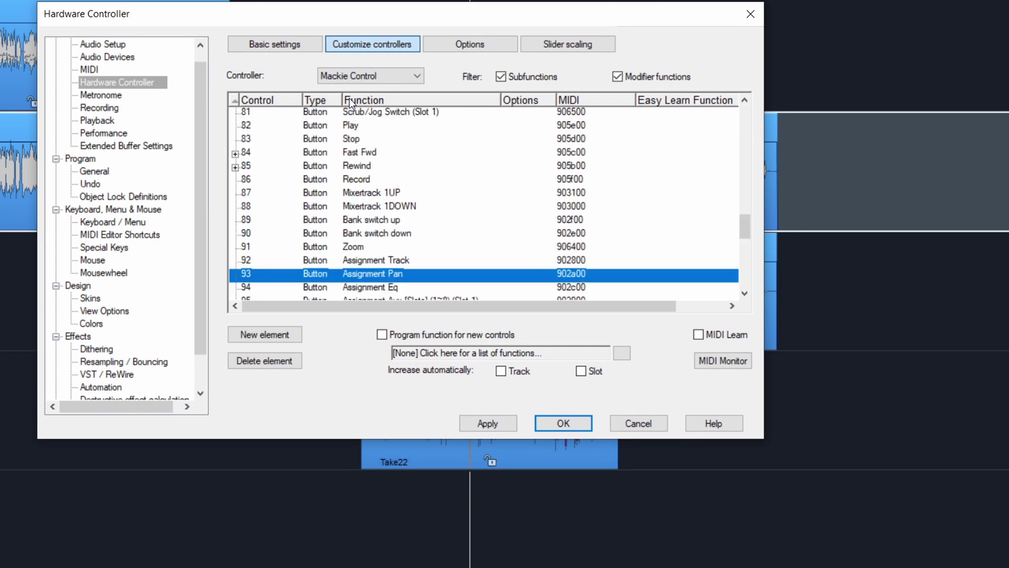
double_click(368, 275)
left_click(492, 161)
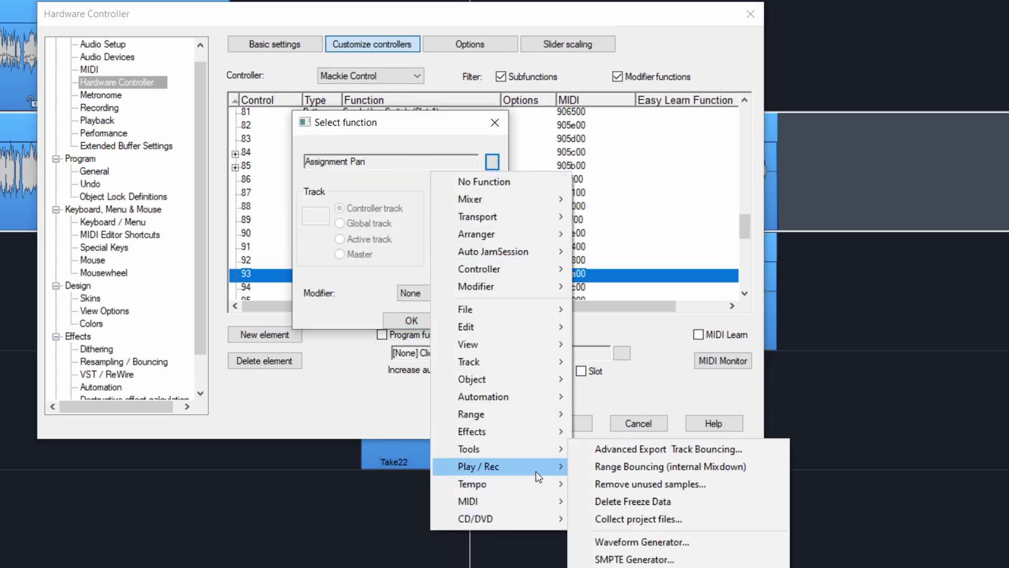
mouse_move(535, 466)
mouse_move(687, 432)
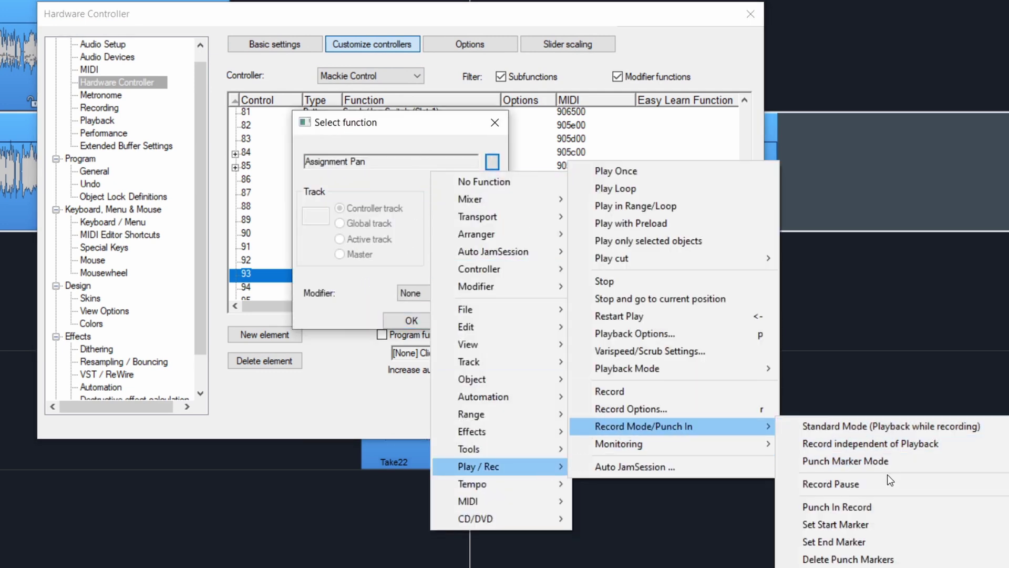
left_click(878, 525)
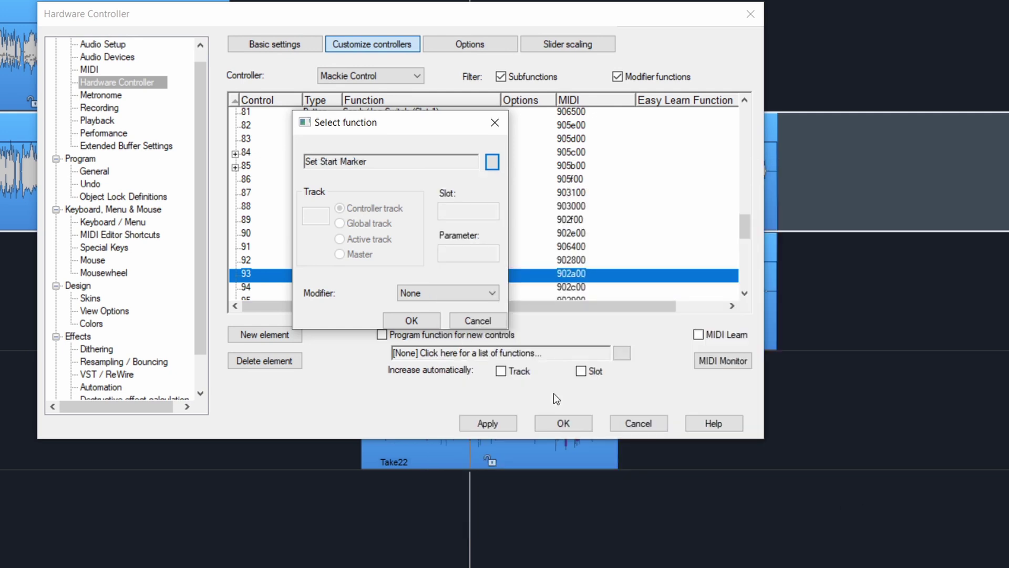
left_click(409, 321)
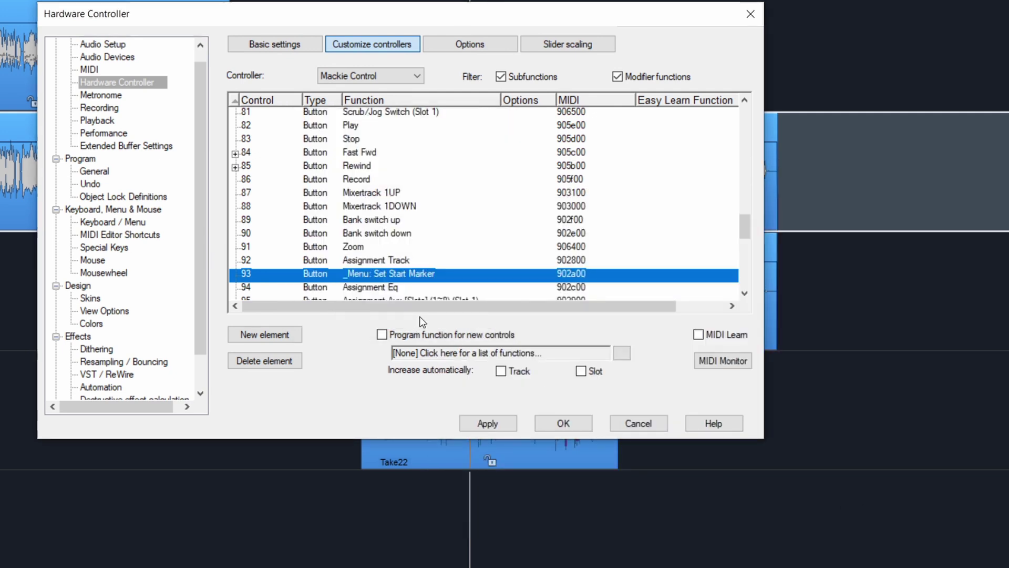
- Add the controller button sending 902d7f through MIDI Learn and assign it the Set End Marker function
left_click(700, 337)
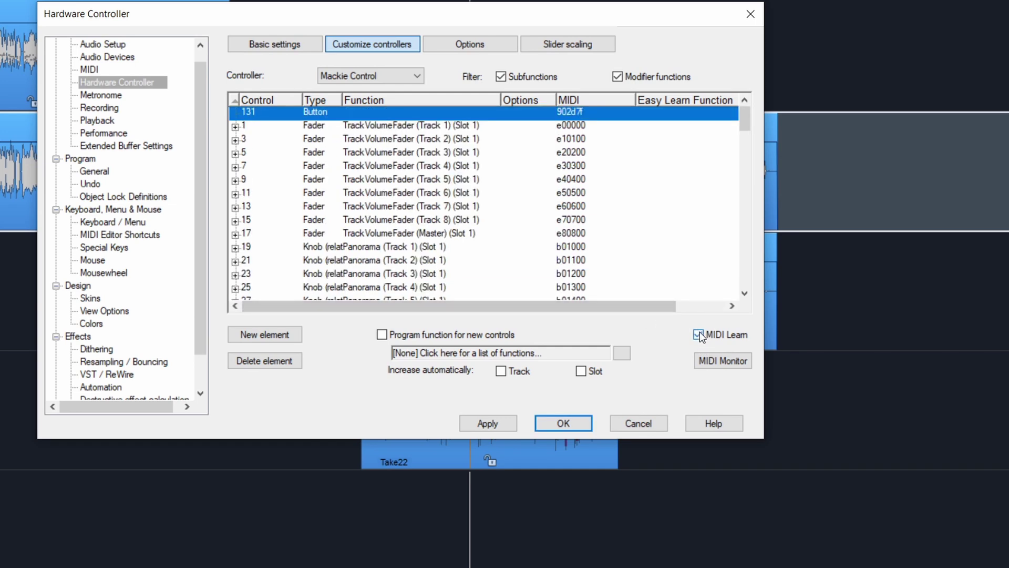
double_click(381, 112)
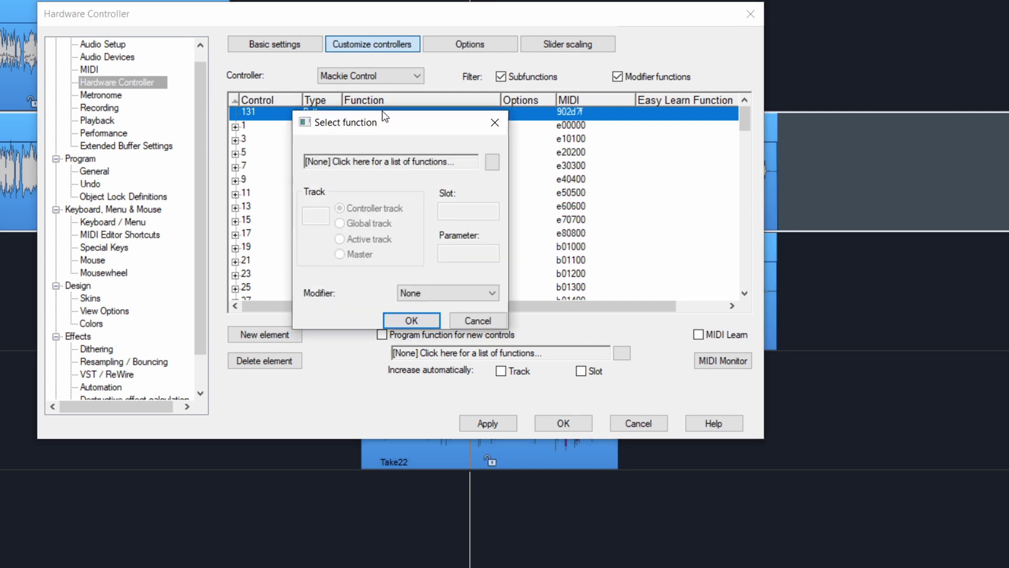
left_click(498, 162)
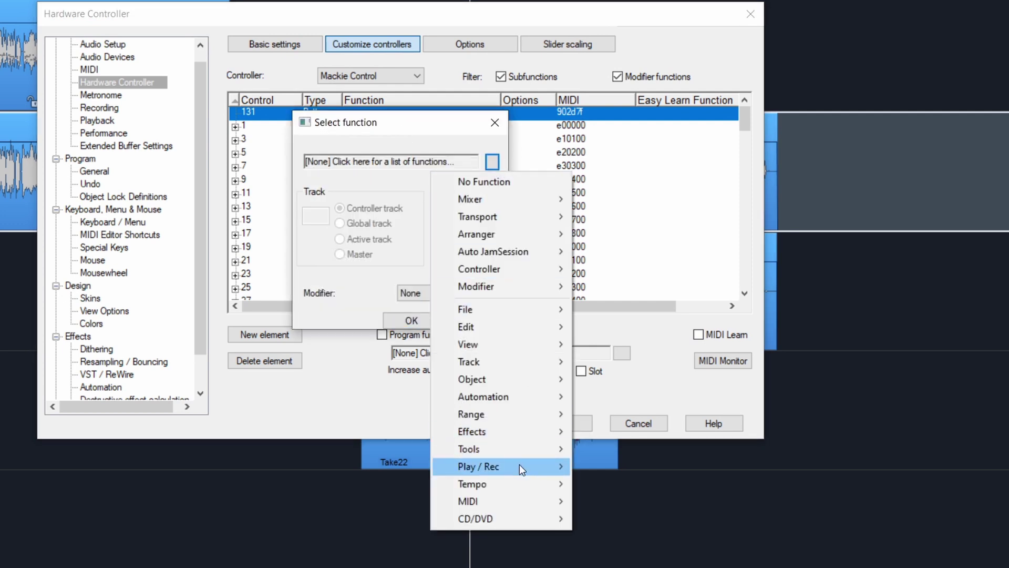
mouse_move(519, 464)
mouse_move(750, 424)
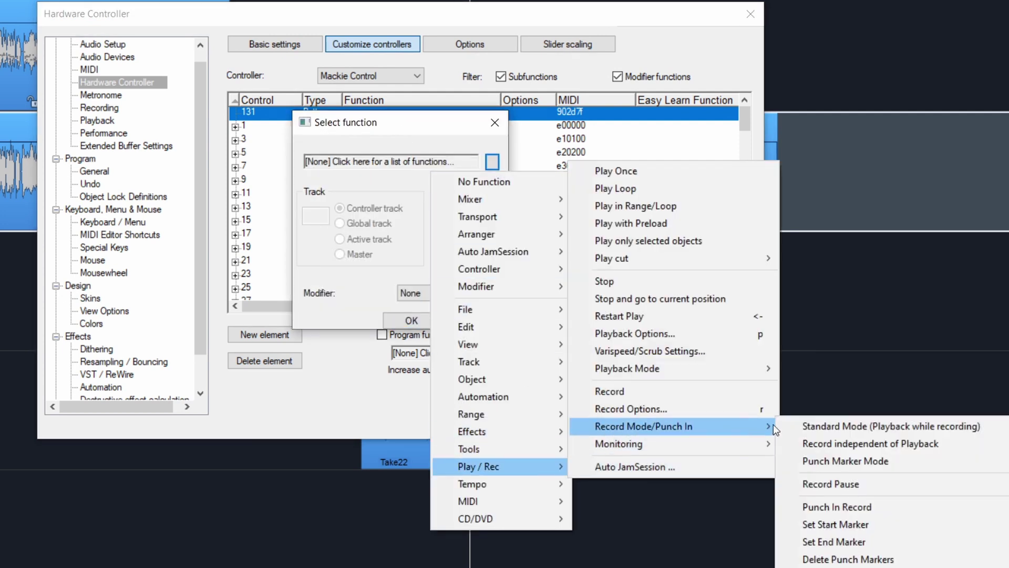
left_click(888, 542)
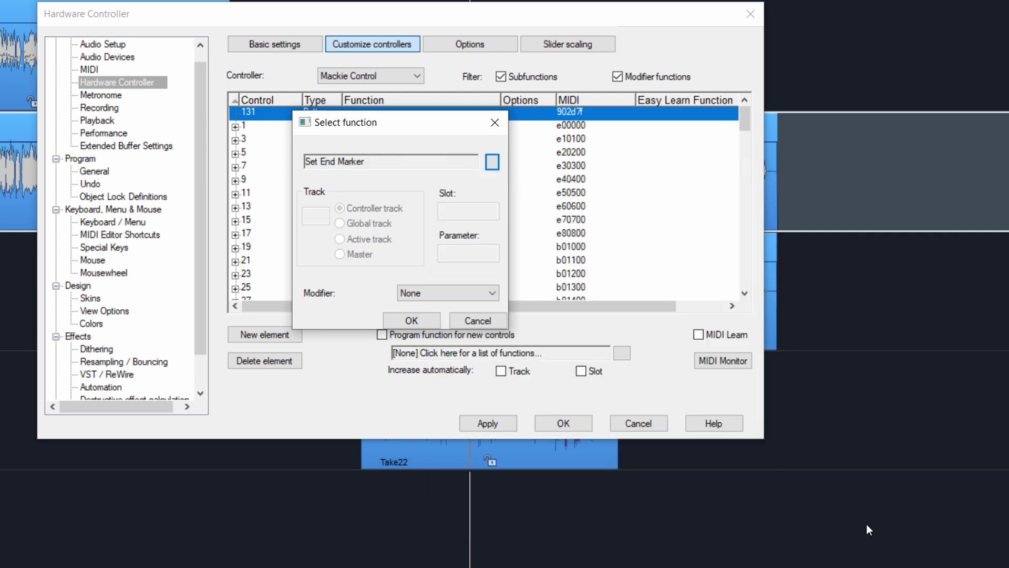
left_click(427, 321)
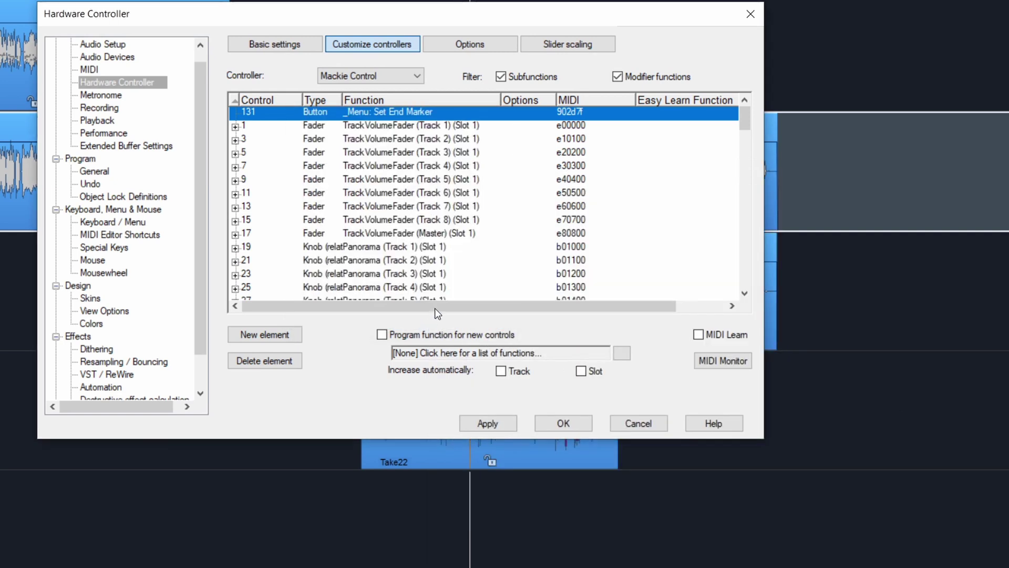
- Add the controller button sending 90487f through MIDI Learn, assign it To project start, and apply and accept the settings
left_click(698, 334)
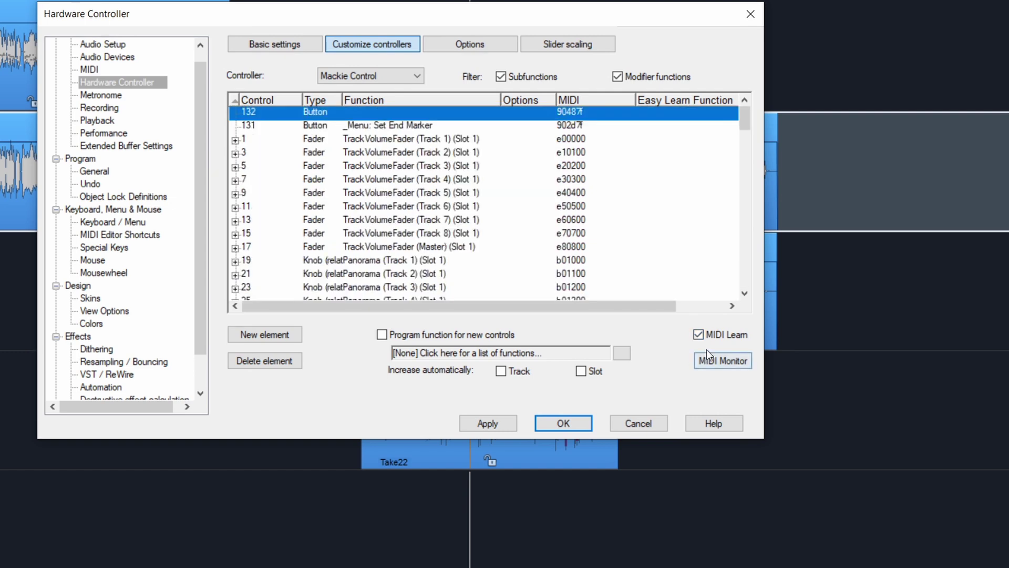
left_click(699, 335)
left_click(492, 161)
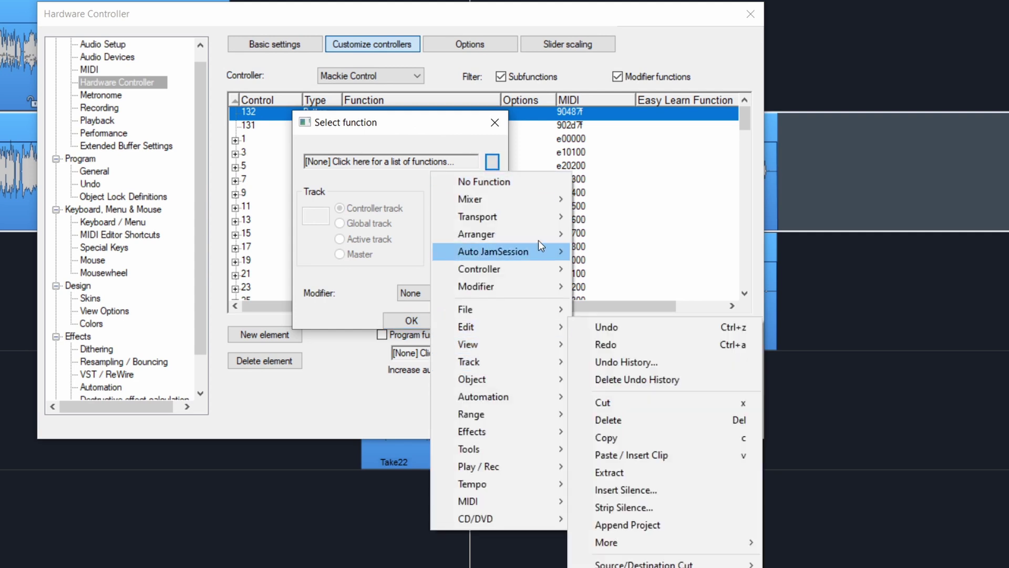
mouse_move(534, 216)
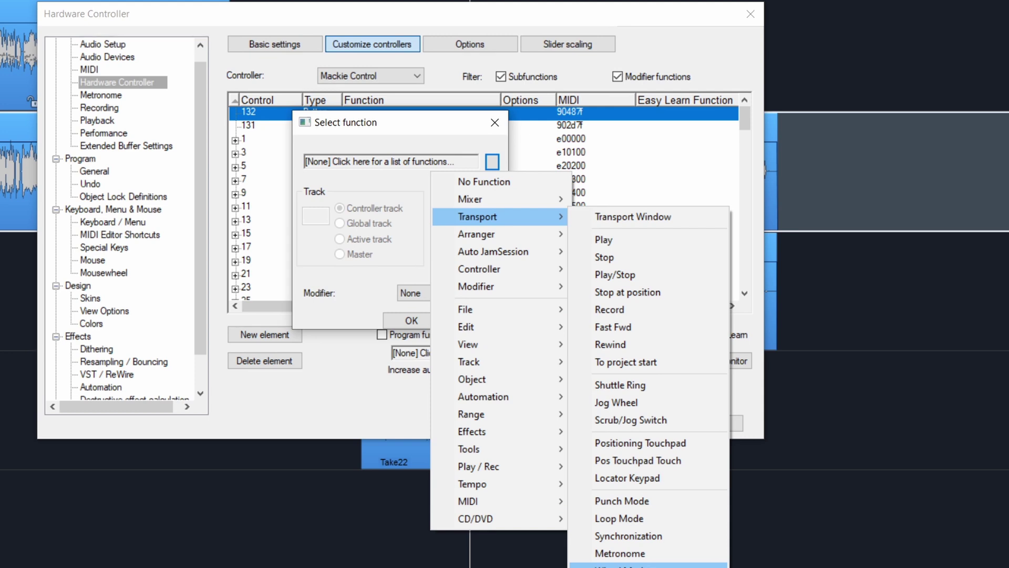
left_click(642, 362)
left_click(420, 319)
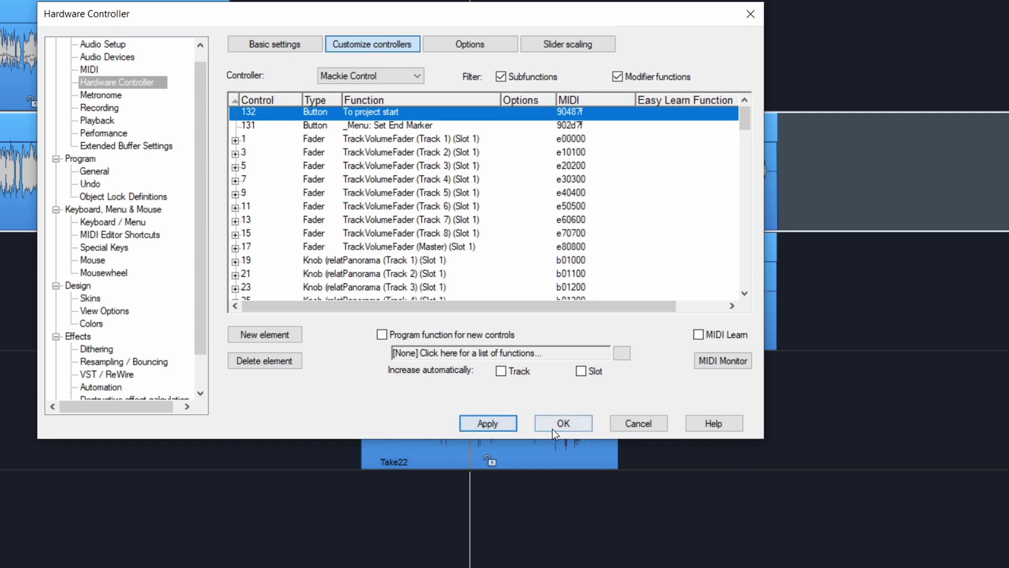
left_click(553, 428)
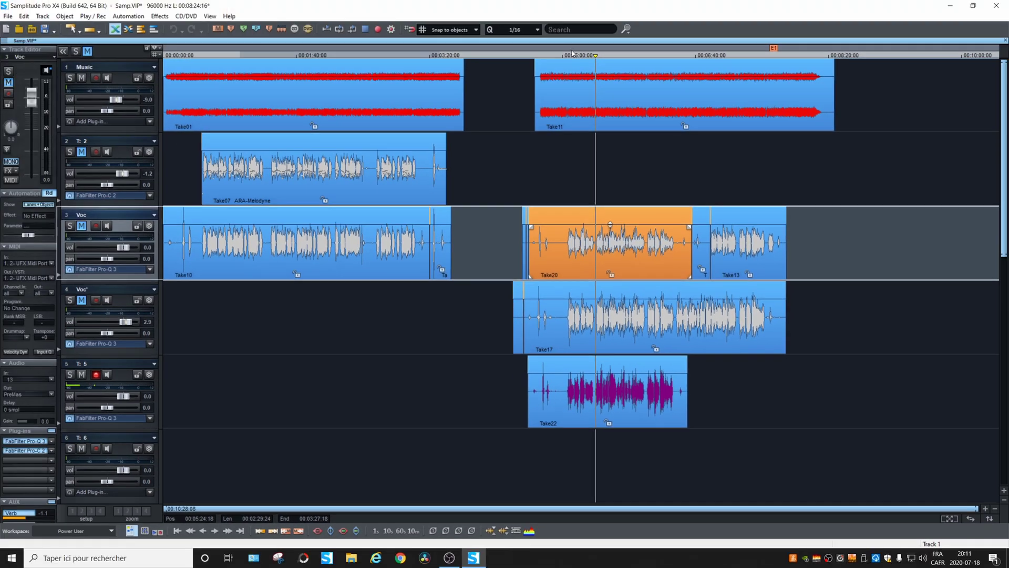
- Test the new buttons by setting punch markers around a range from about 05:08 to 06:05 and returning to the project start
left_click_drag(572, 53, 645, 53)
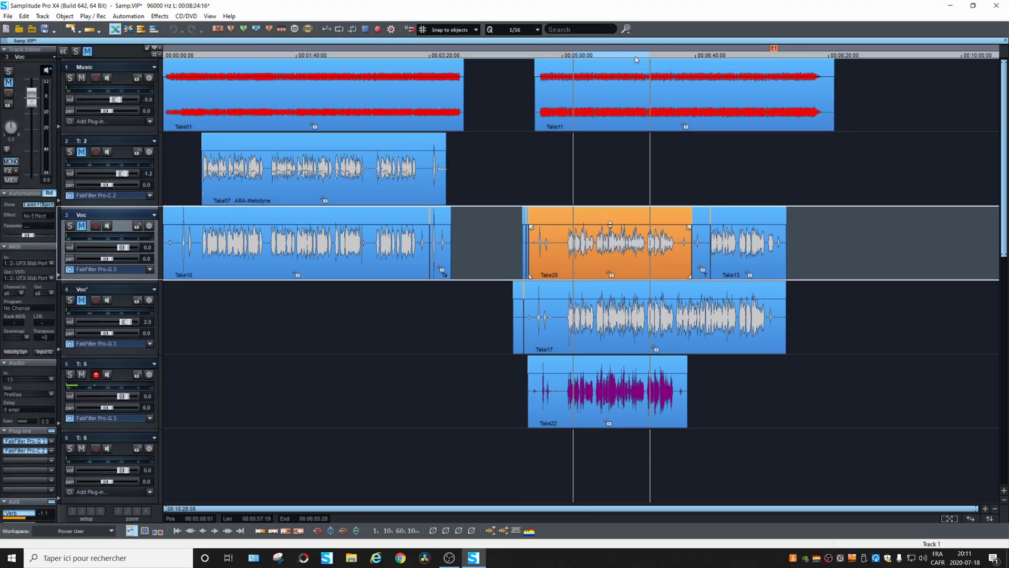
key("i")
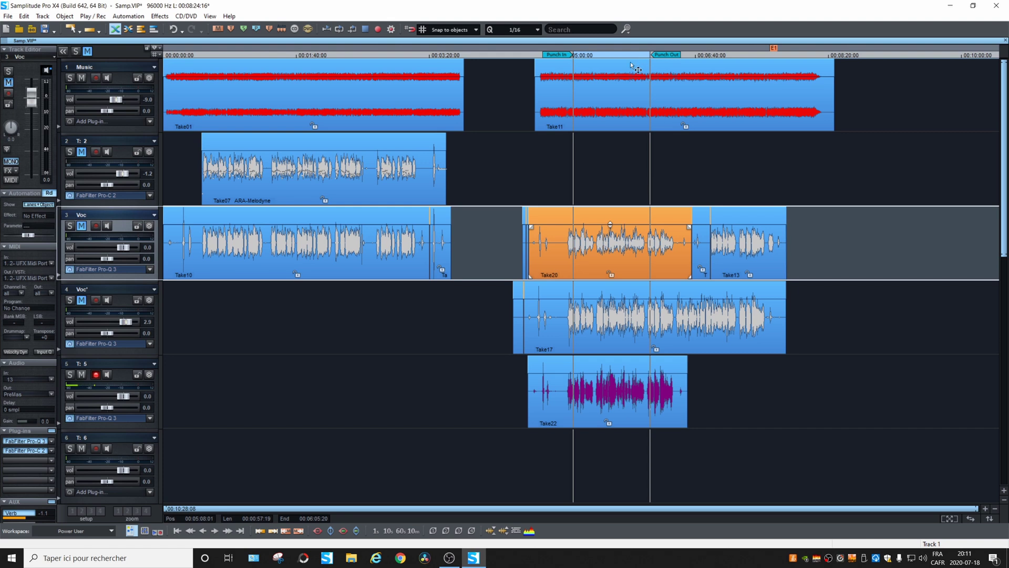
key("Home")
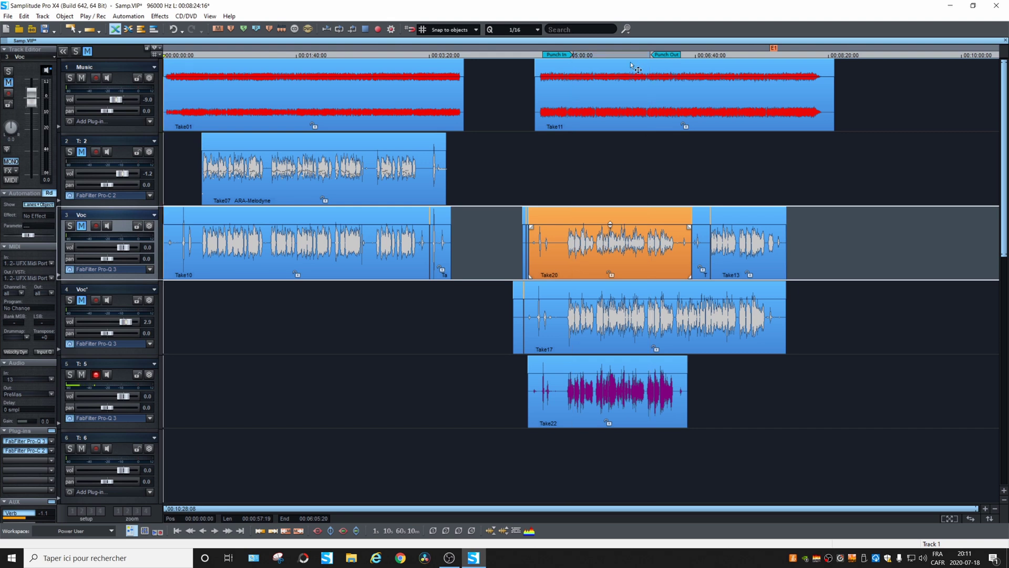
- Save the controller configuration as Mackie Control_GOOD.cpsxml in the SamControlpanelB2 folder, copying the folder path, and apply the hardware controller settings
key("y")
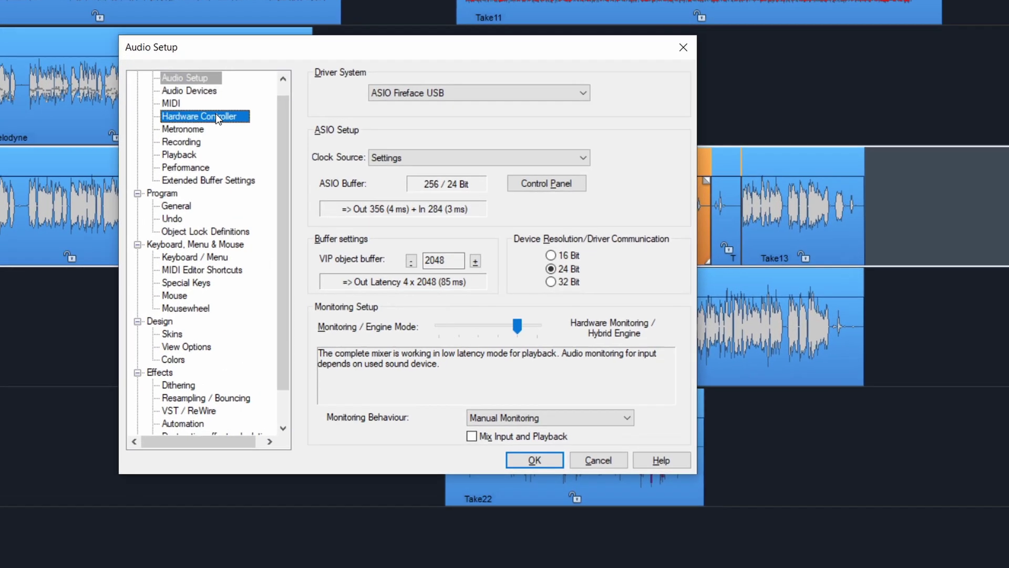
left_click(376, 187)
left_click(657, 167)
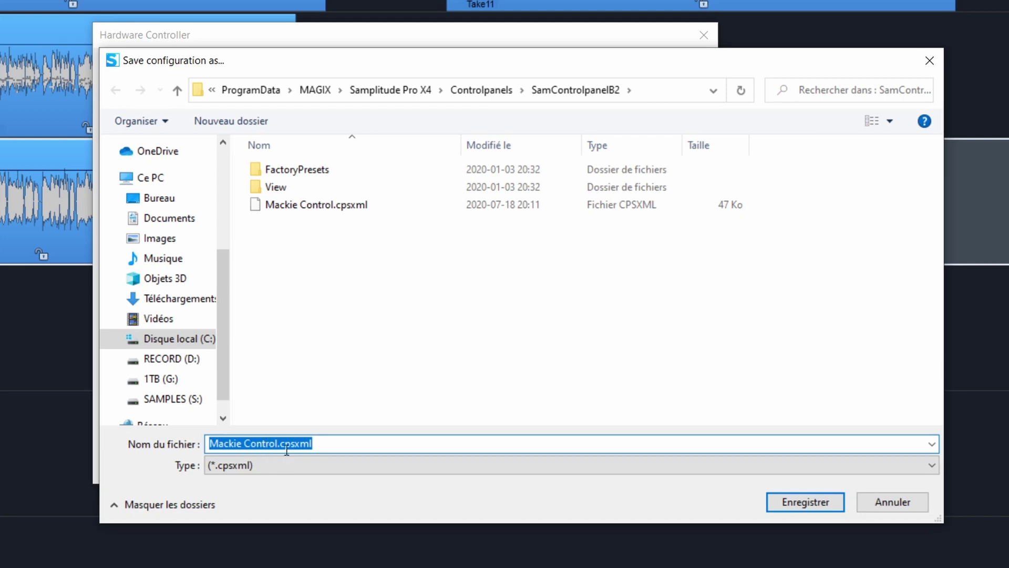
left_click(279, 444)
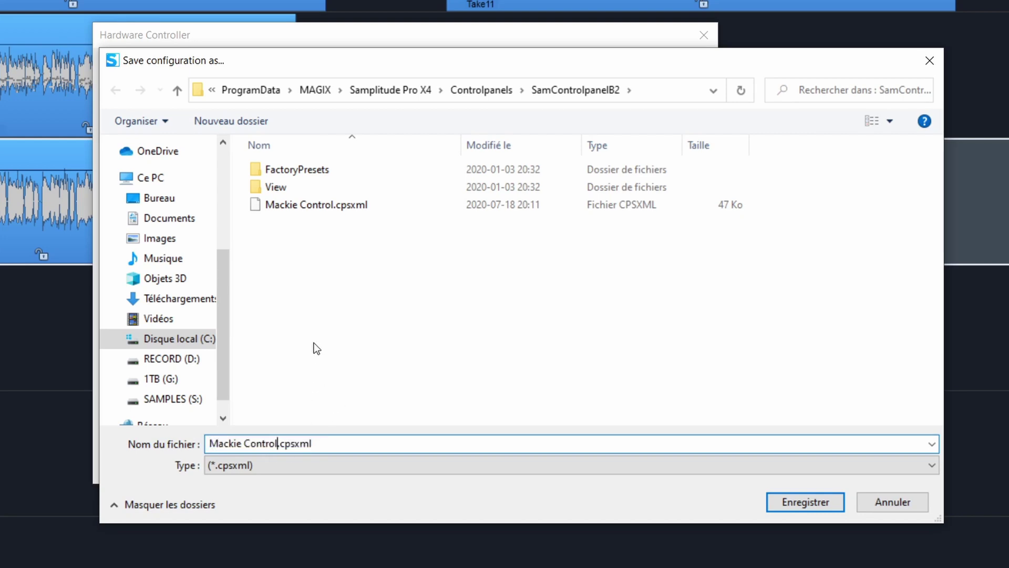
type("_GOOD")
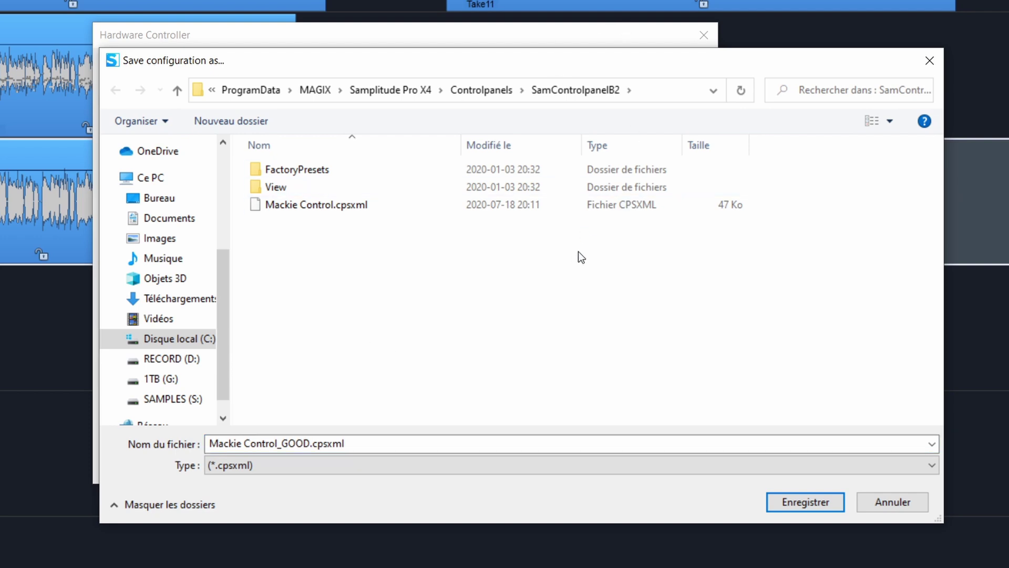
left_click(658, 92)
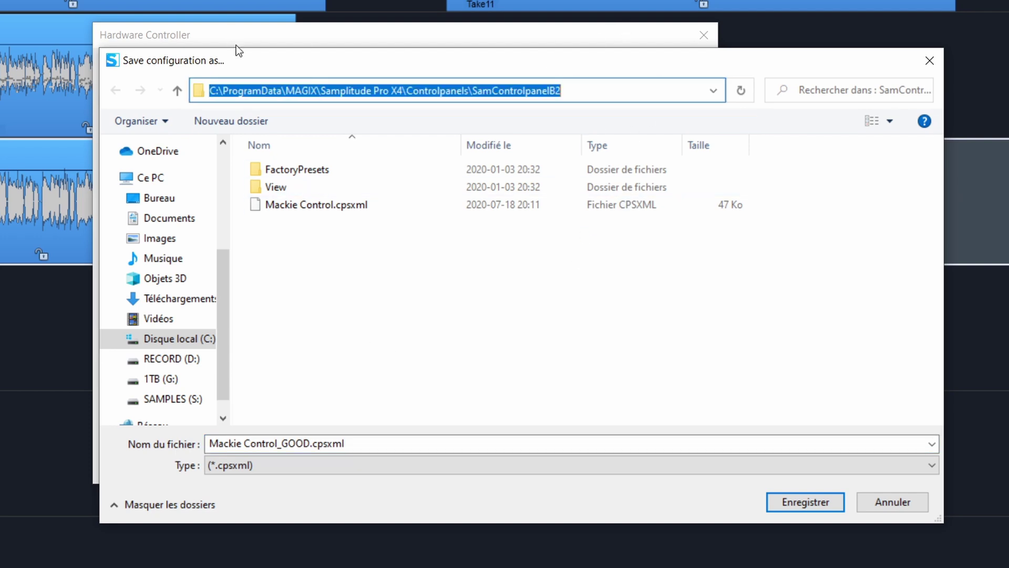
right_click(399, 93)
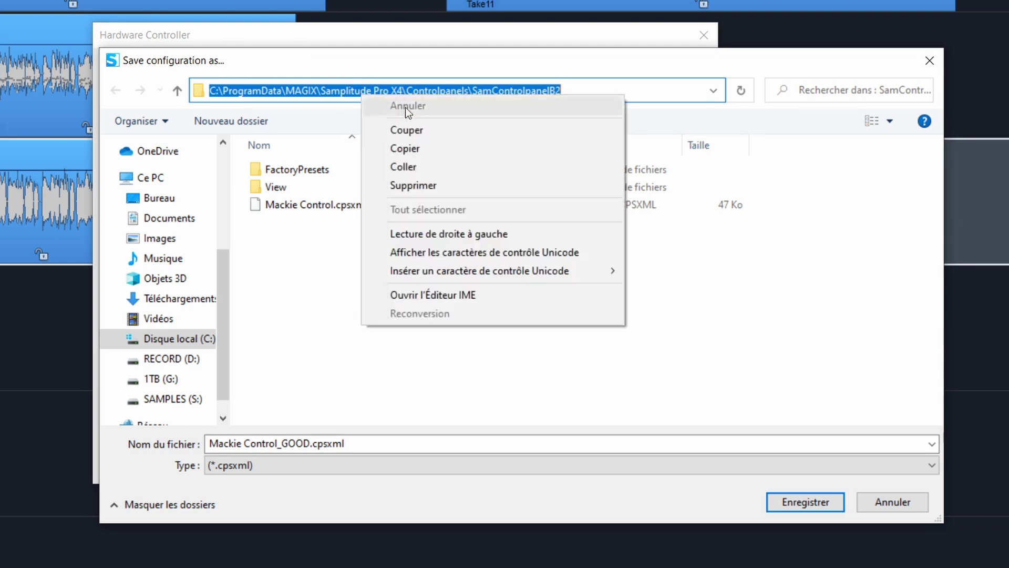
left_click(408, 150)
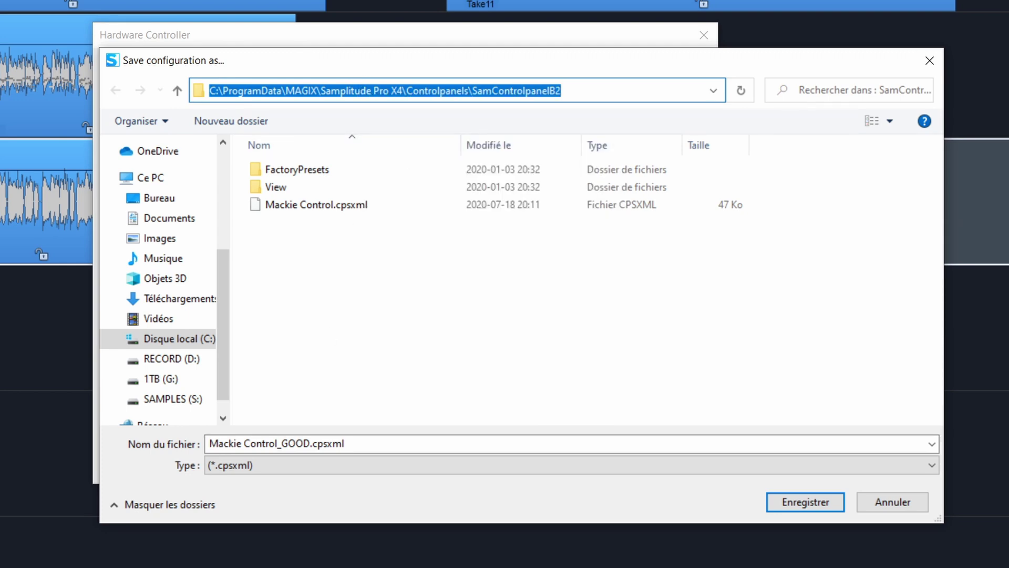
left_click(805, 503)
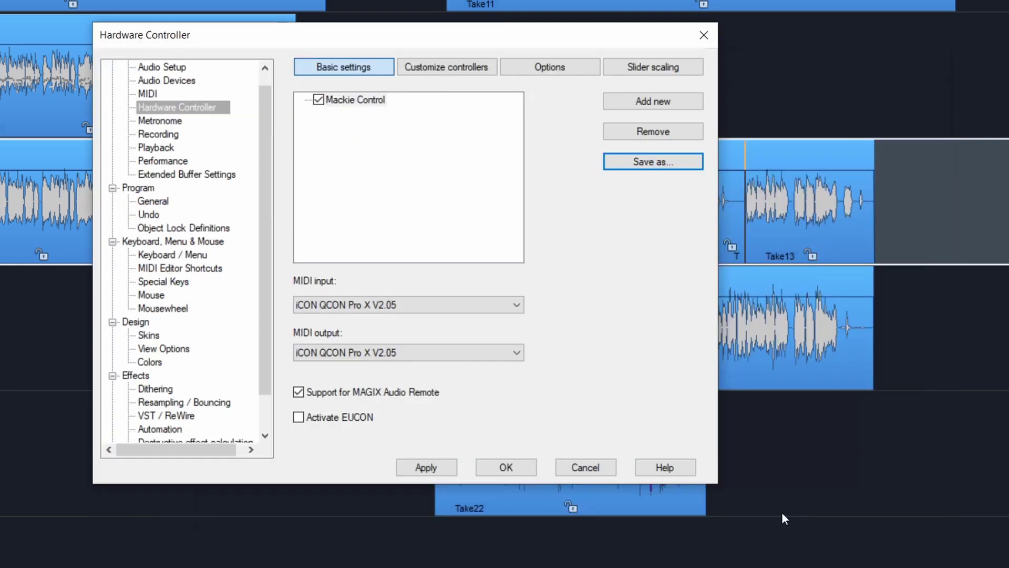
left_click(415, 470)
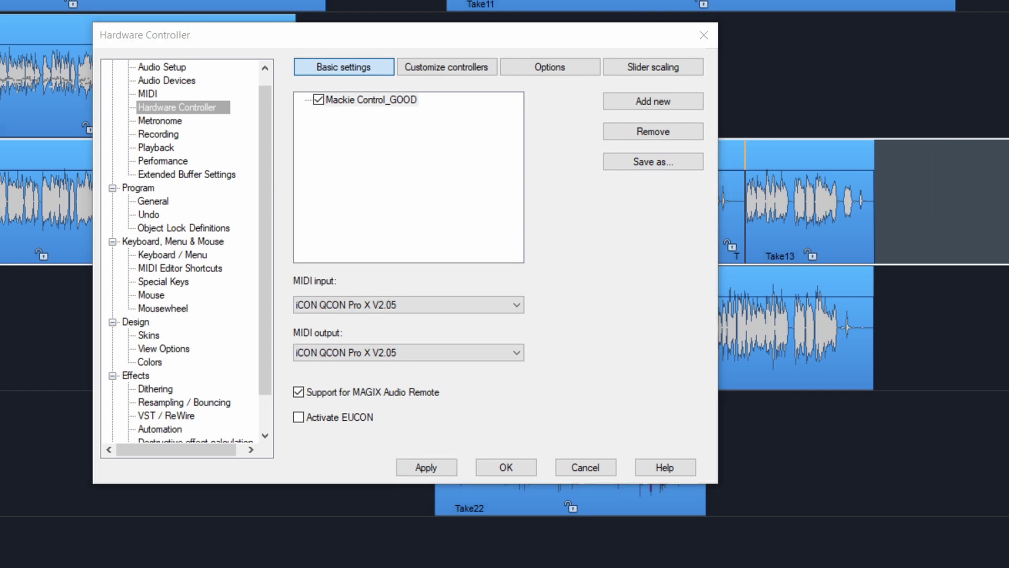
- Open the copied path C:\ProgramData\MAGIX\Samplitude Pro X4\Controlpanels\SamControlpanelB2 in a new File Explorer window
key("super+e")
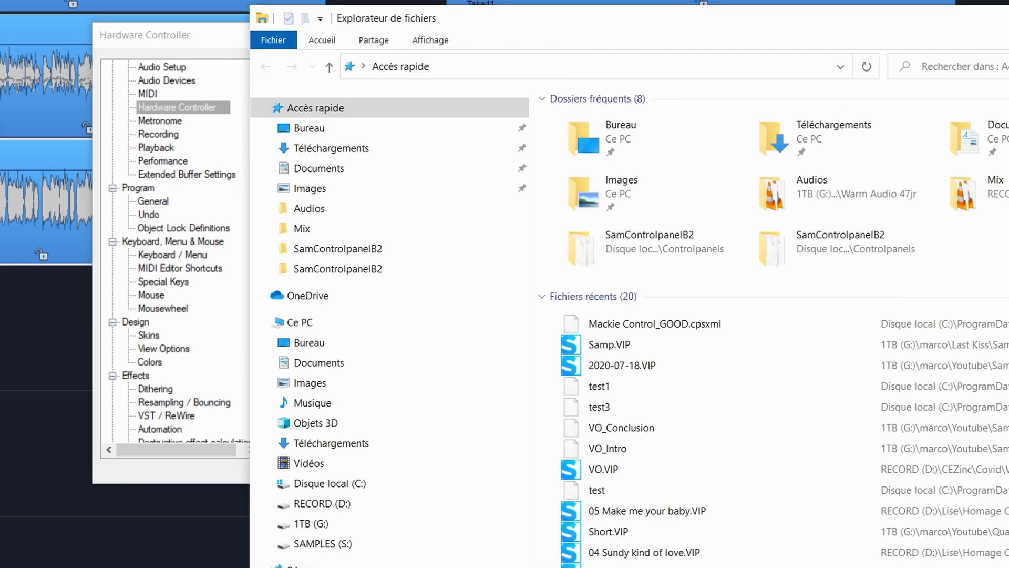
left_click(518, 68)
right_click(403, 68)
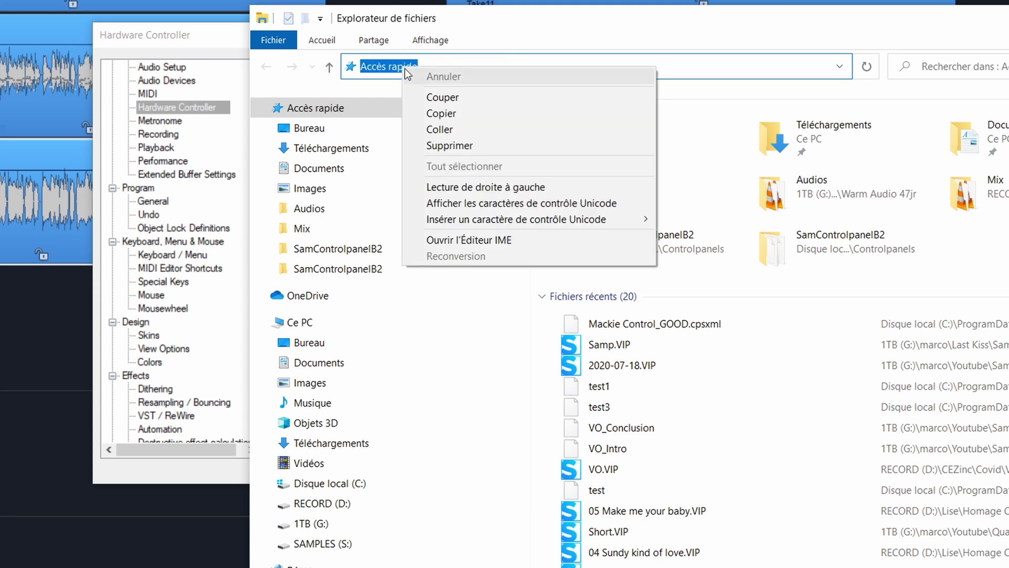
left_click(475, 128)
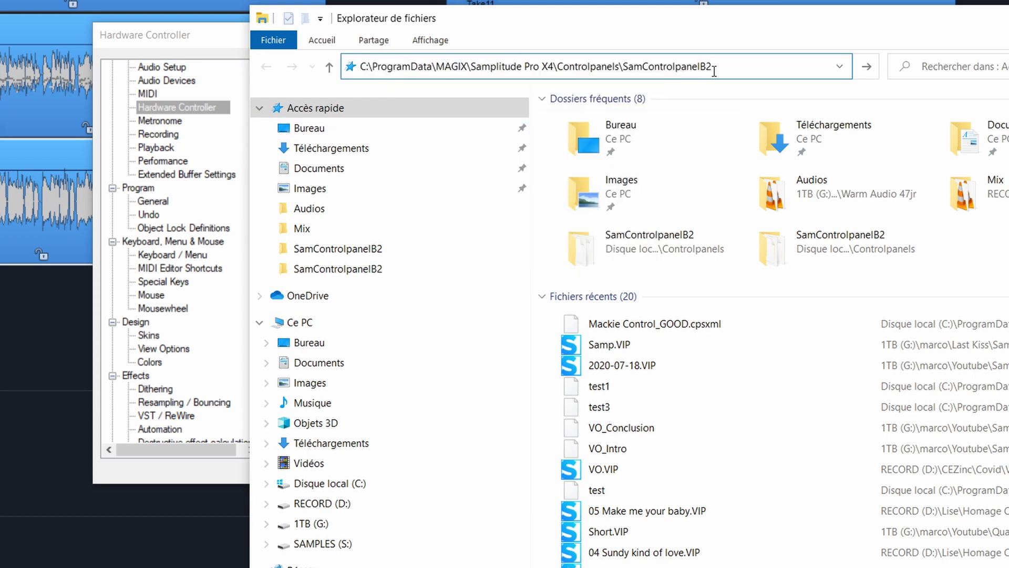
key("Return")
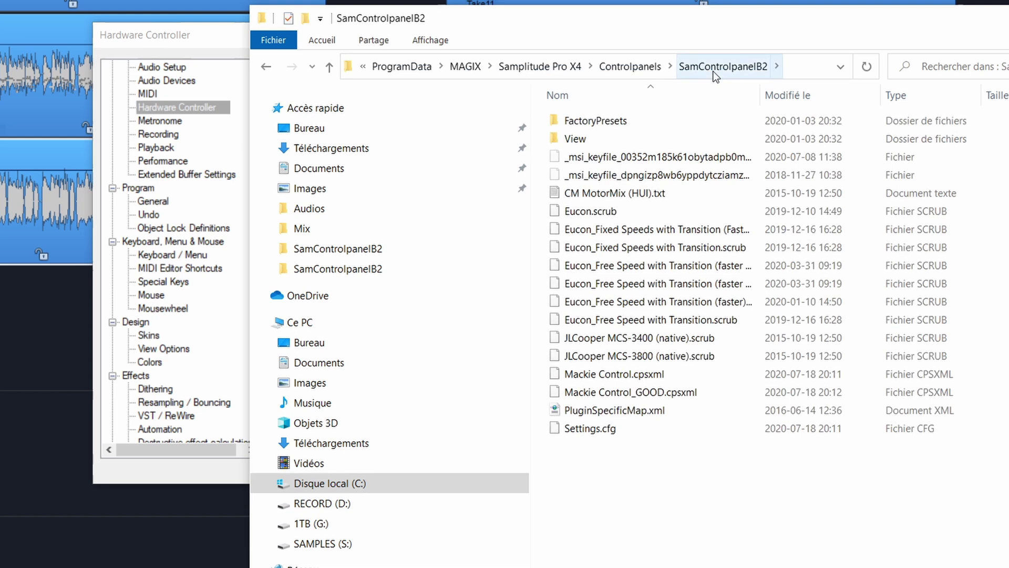
- Make Mackie Control_GOOD.cpsxml read-only in its file properties and apply the change
right_click(632, 392)
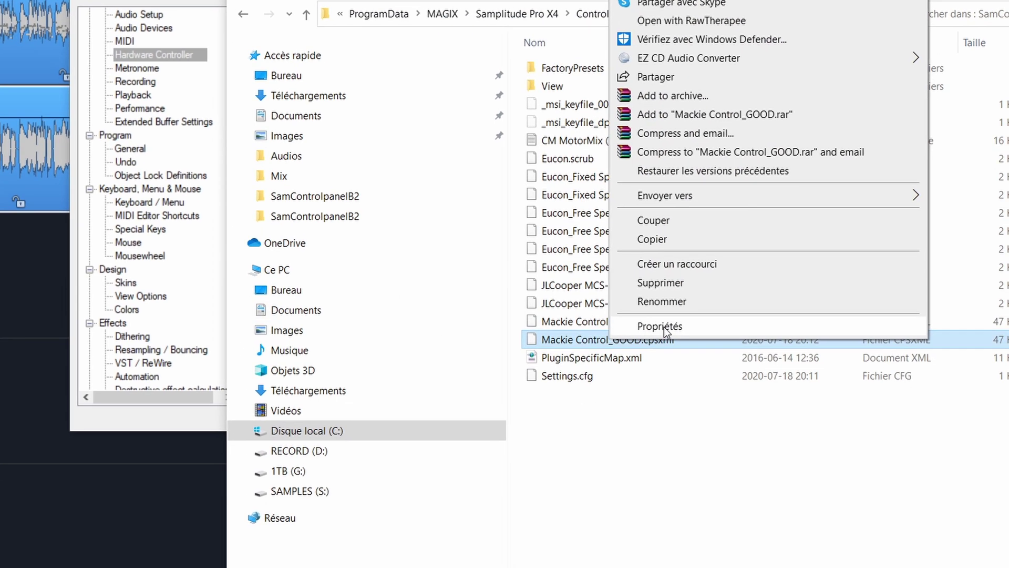
left_click(663, 326)
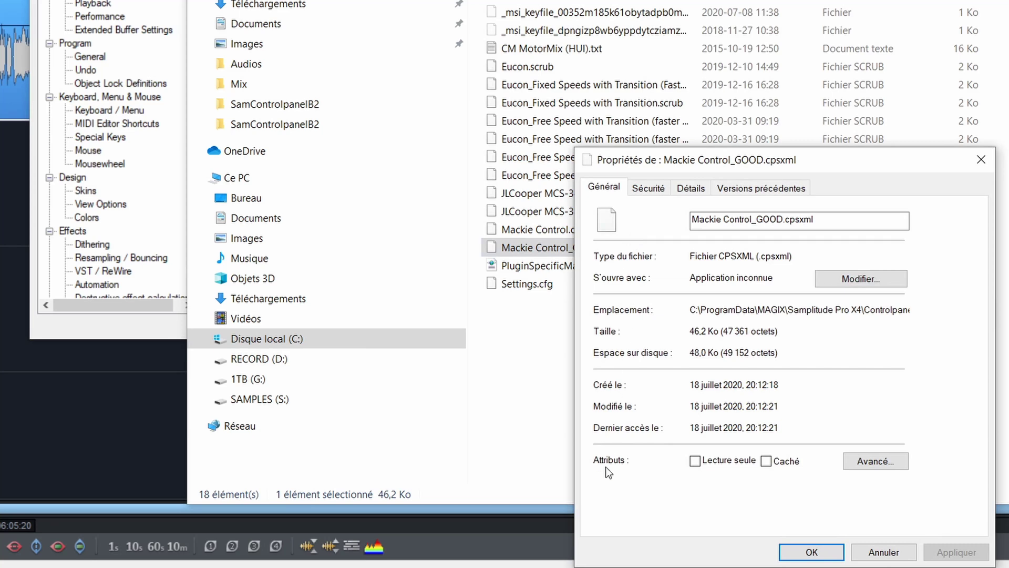
left_click(695, 461)
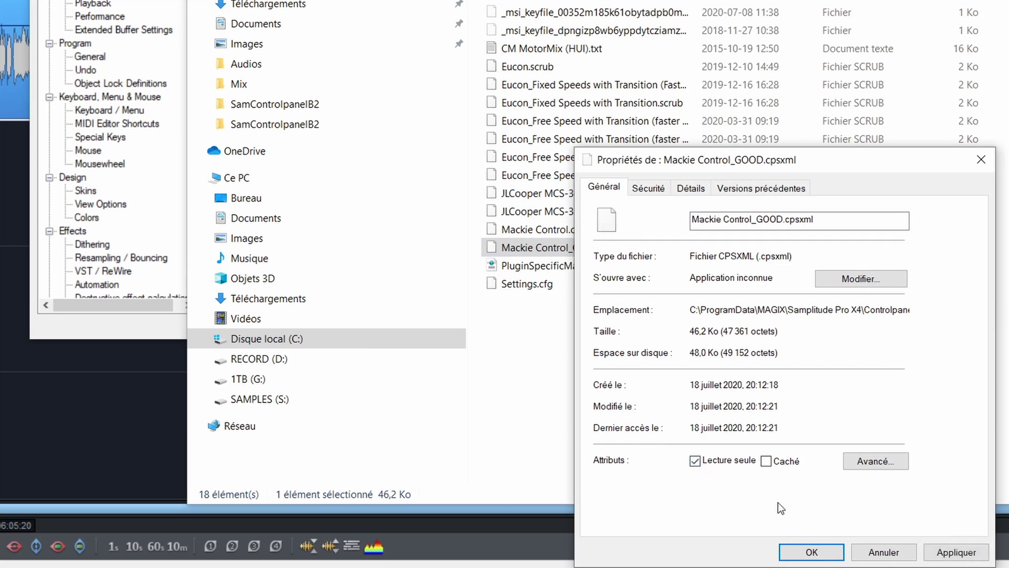
left_click(957, 552)
left_click(812, 551)
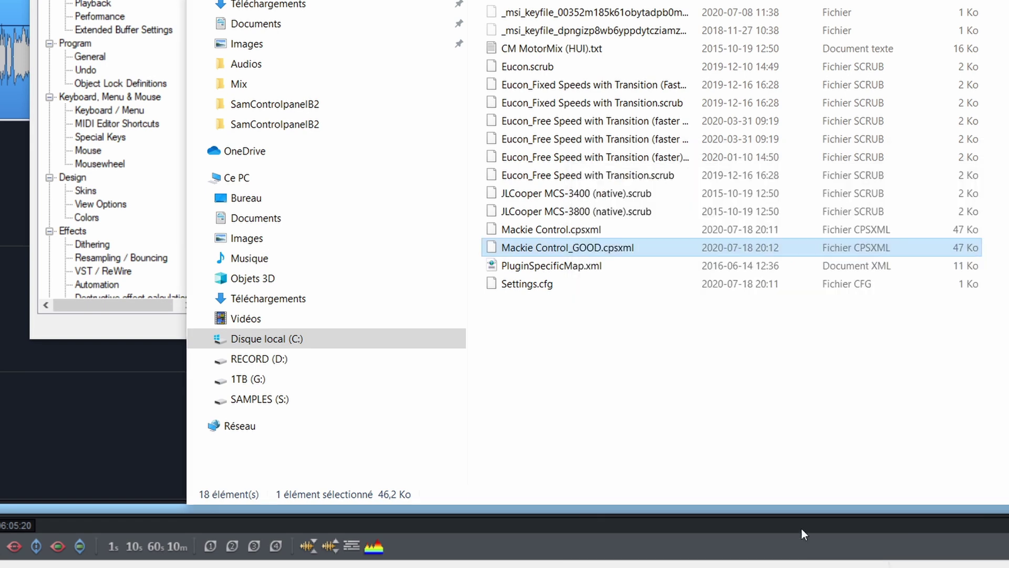
- Copy Mackie Control_GOOD.cpsxml into the Controlpanels\SamControlpanelB2 folder of Samplitude Pro X5
right_click(593, 246)
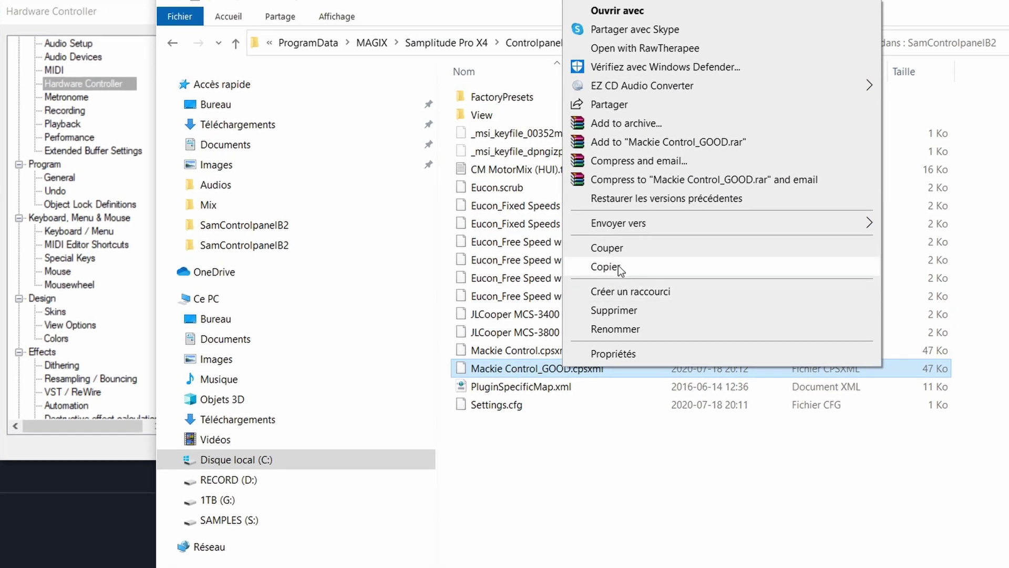
left_click(622, 266)
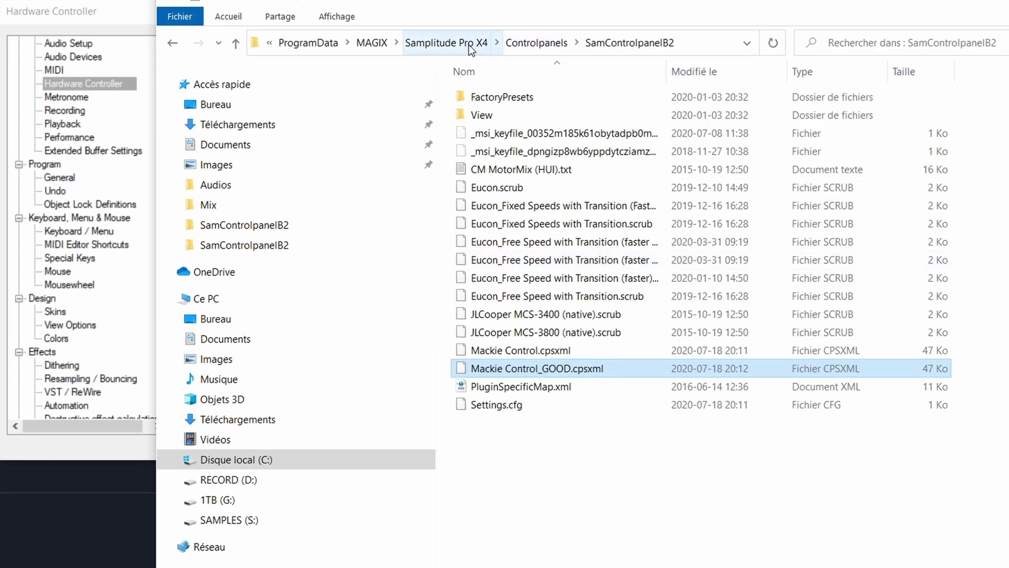
left_click(370, 44)
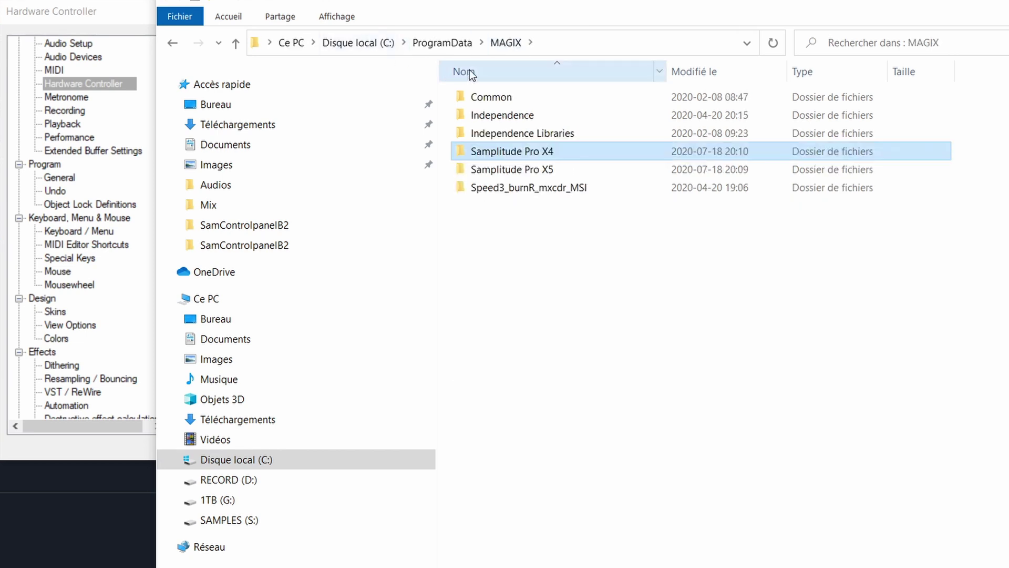
double_click(521, 169)
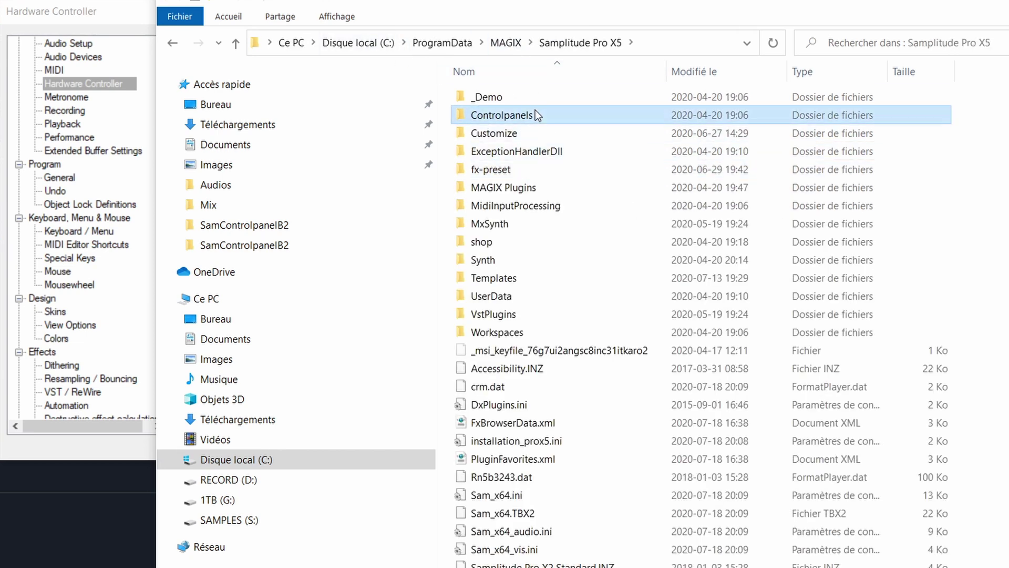
double_click(535, 114)
double_click(549, 97)
right_click(494, 500)
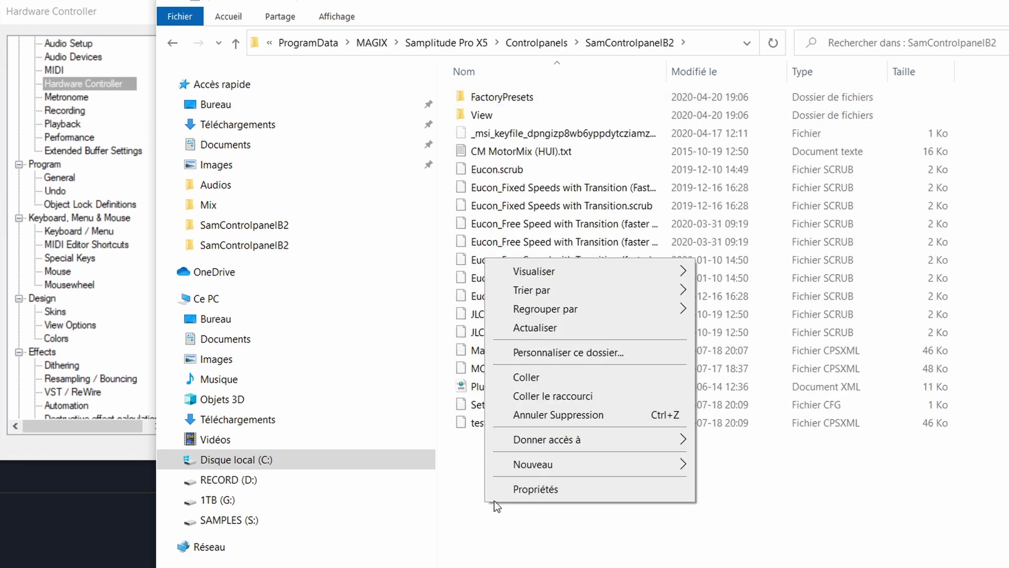
left_click(549, 373)
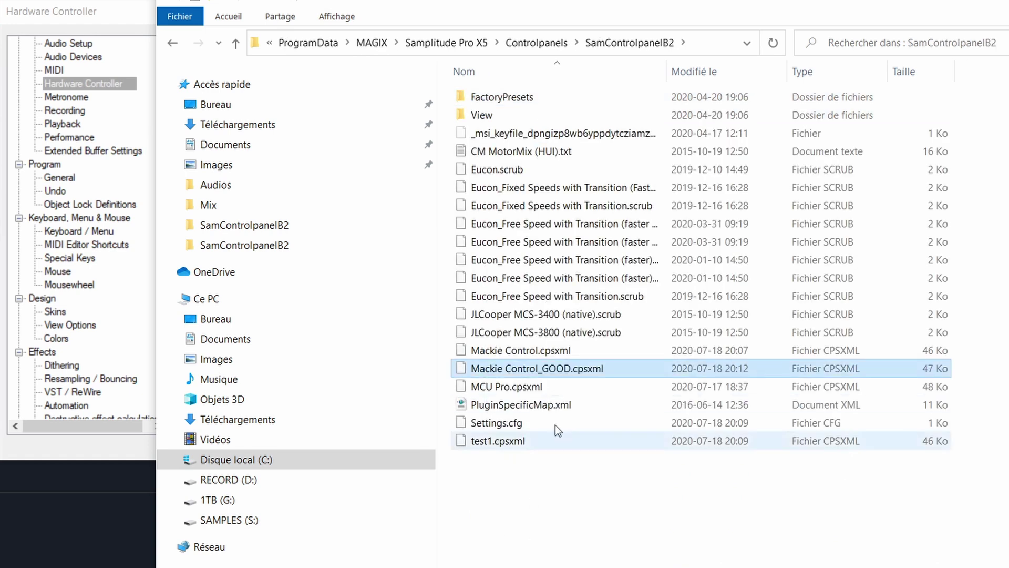
- Return to Samplitude Pro X4, accept the hardware controller settings, and close it without saving the project
left_click(92, 14)
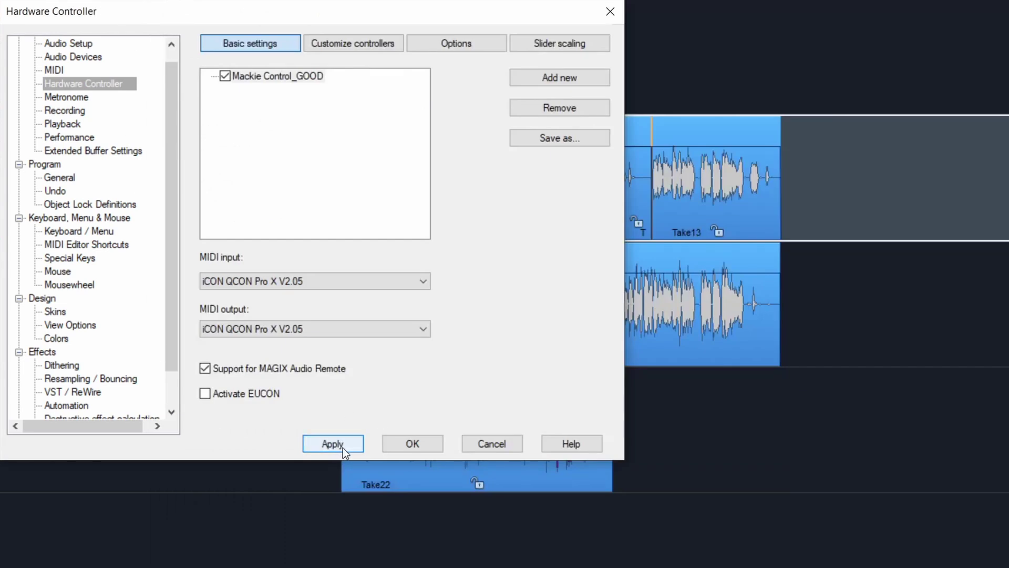
left_click(413, 444)
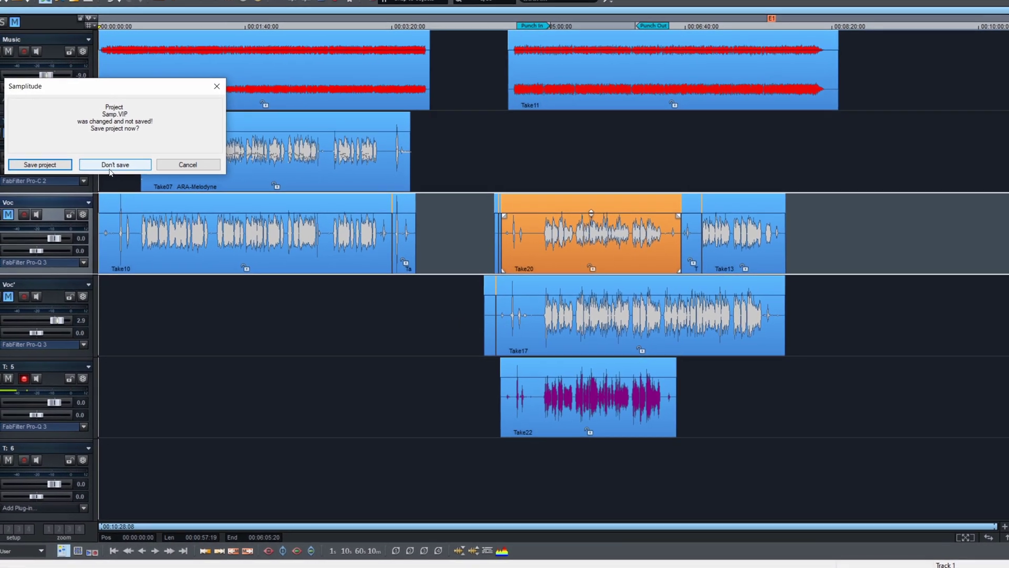
left_click(81, 159)
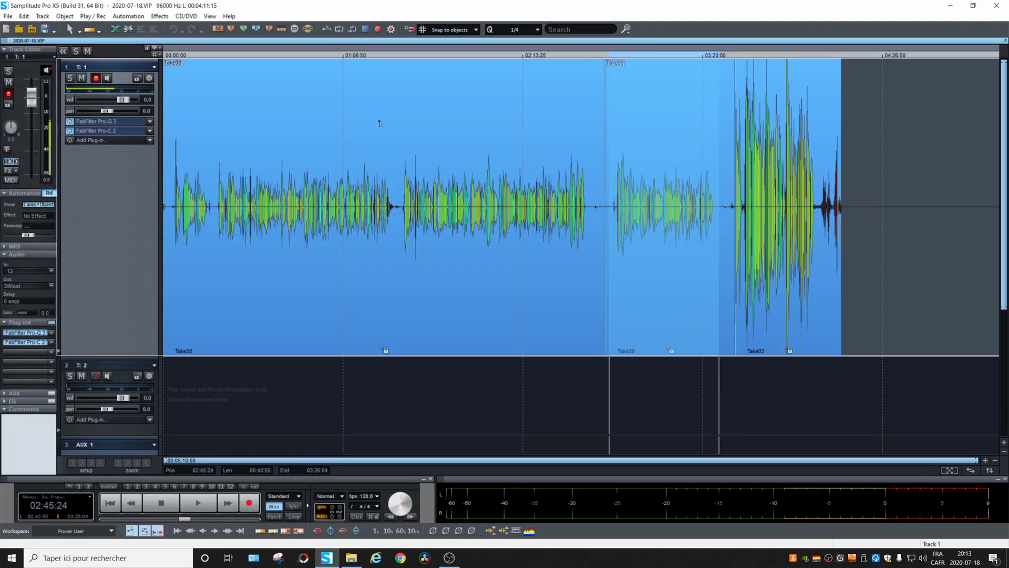
- In Samplitude Pro X5, mark a range from about 01:19 to 01:47 and remove the test1 hardware controller
left_click_drag(377, 121, 458, 111)
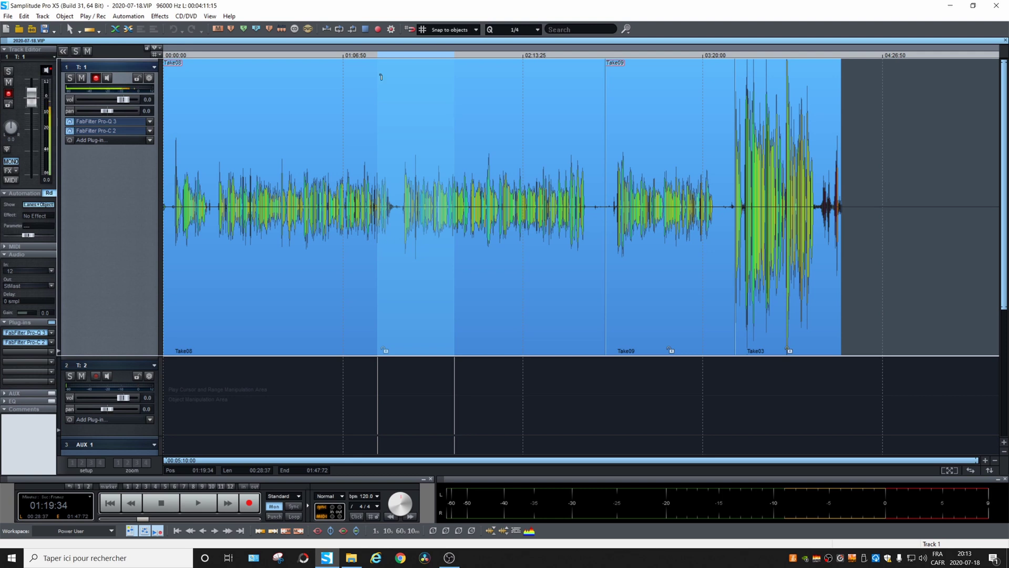
key("y")
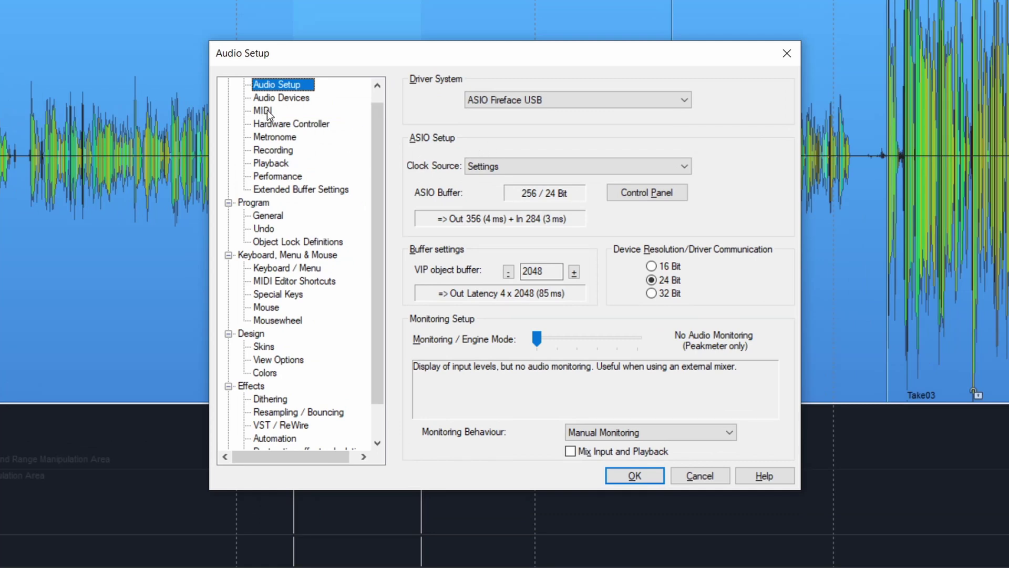
left_click(283, 124)
left_click(442, 121)
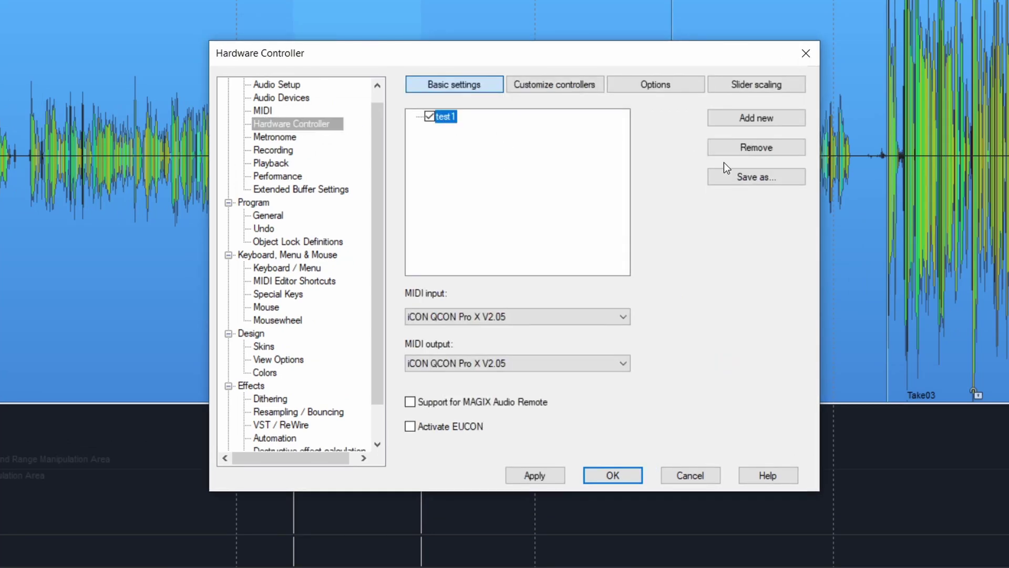
left_click(761, 153)
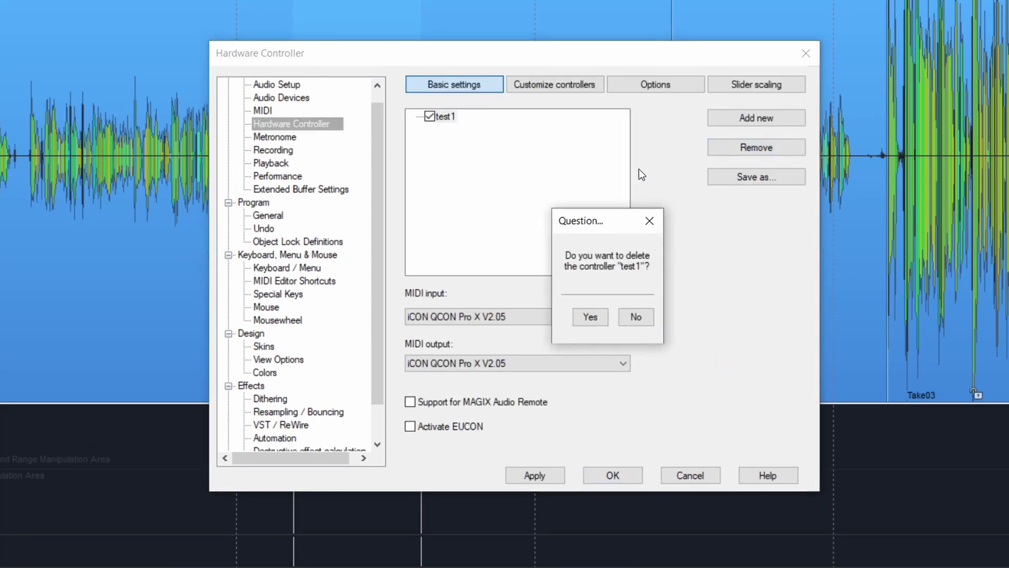
left_click(592, 316)
- Add the Mackie Control_GOOD controller with iCON QCON Pro X V2.05 as MIDI input, choose its MIDI output, and apply and accept the settings
left_click(762, 118)
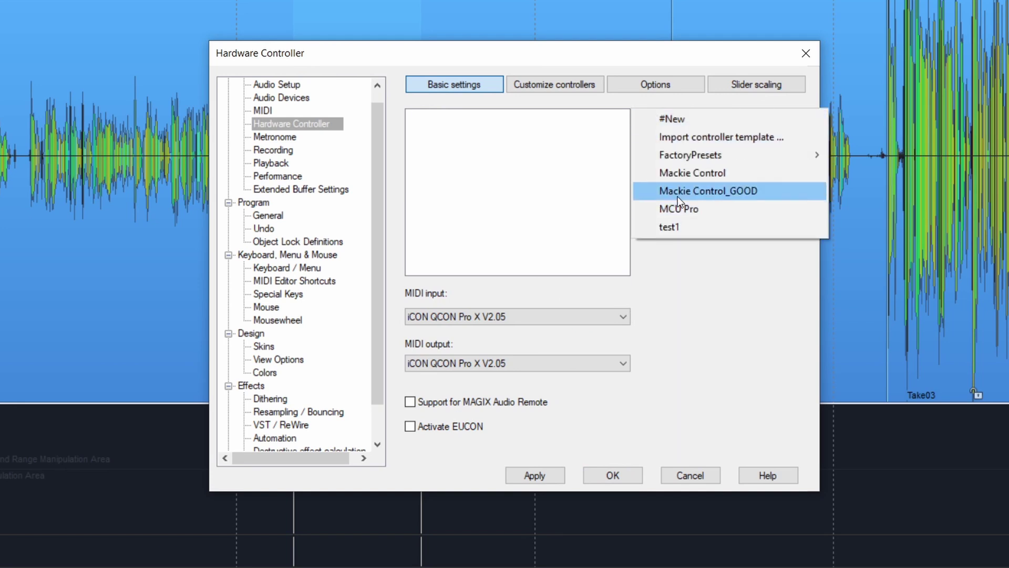
left_click(755, 191)
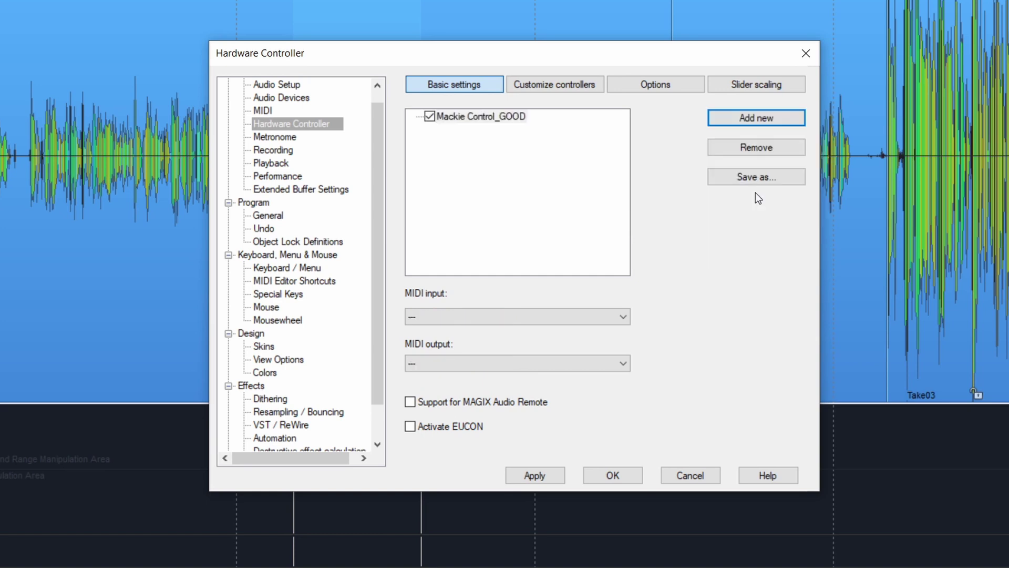
left_click(428, 316)
left_click(446, 363)
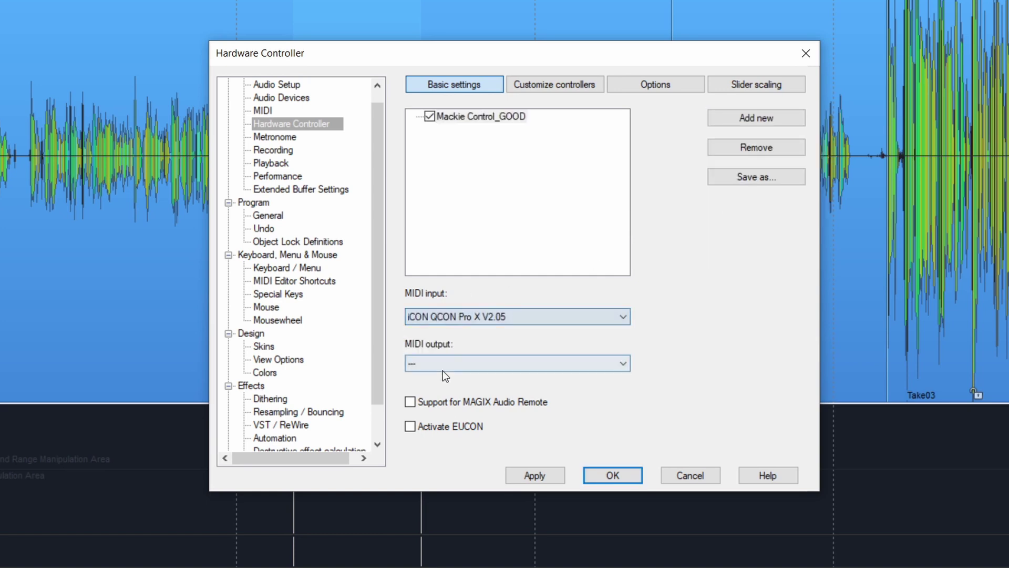
left_click(446, 362)
left_click(449, 421)
left_click(551, 474)
left_click(612, 475)
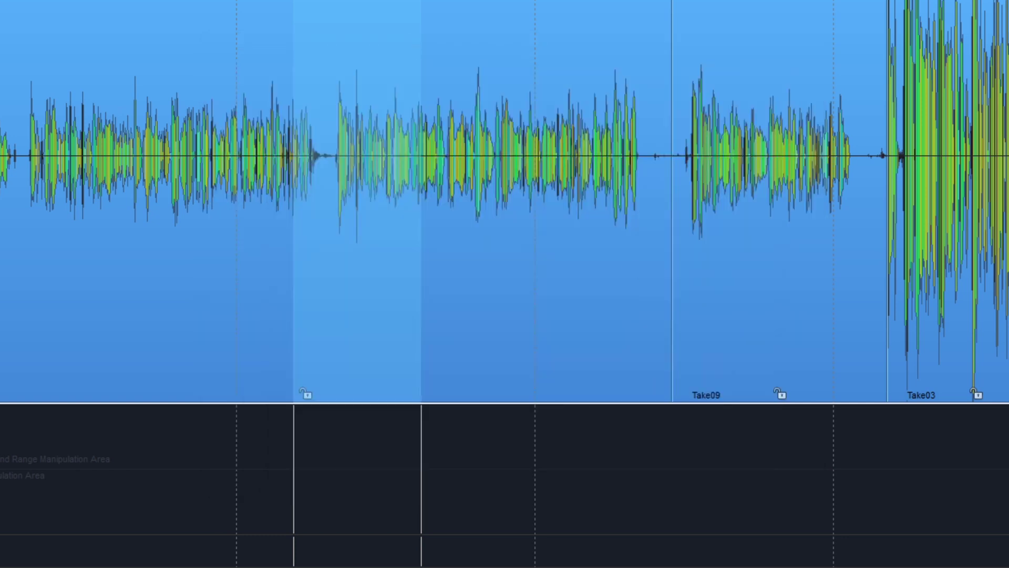
- Test the controller buttons by setting punch markers around a range from about 01:53 to 02:20 and returning to the project start
left_click_drag(443, 3, 566, 4)
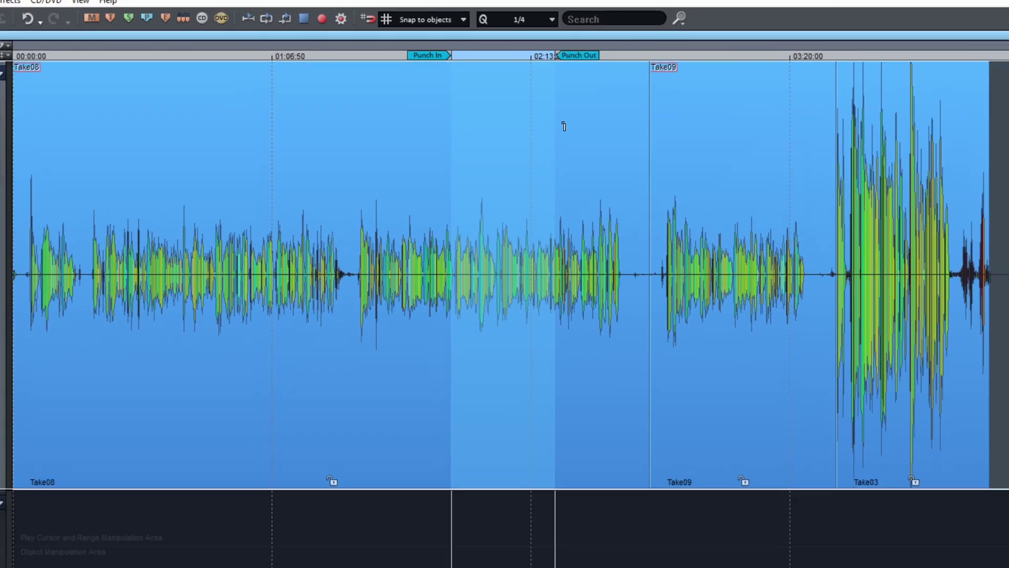
key("Home")
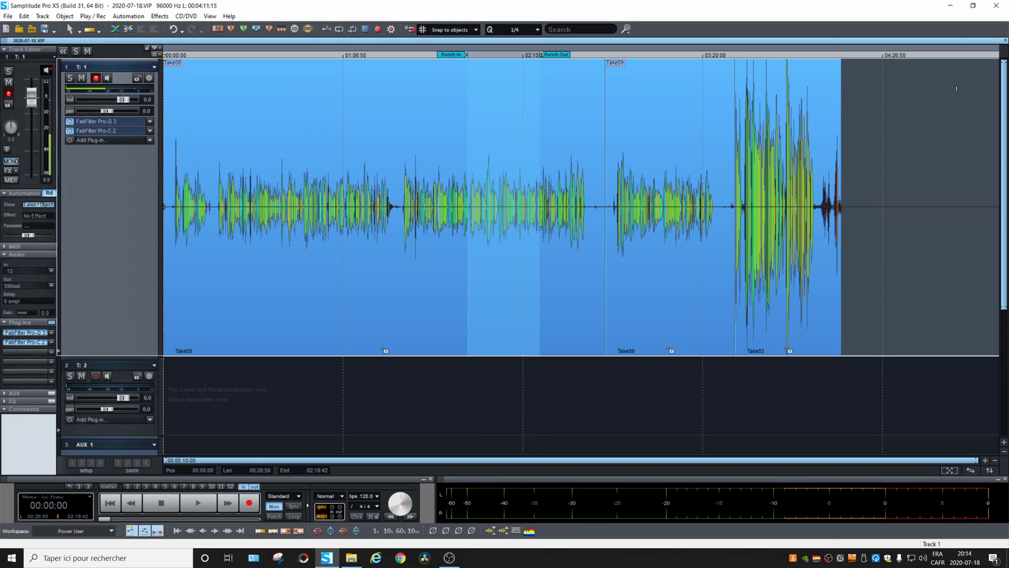
- Close Samplitude Pro X5 without saving the project, restart it, and reopen 2020-07-18.VIP
left_click(995, 7)
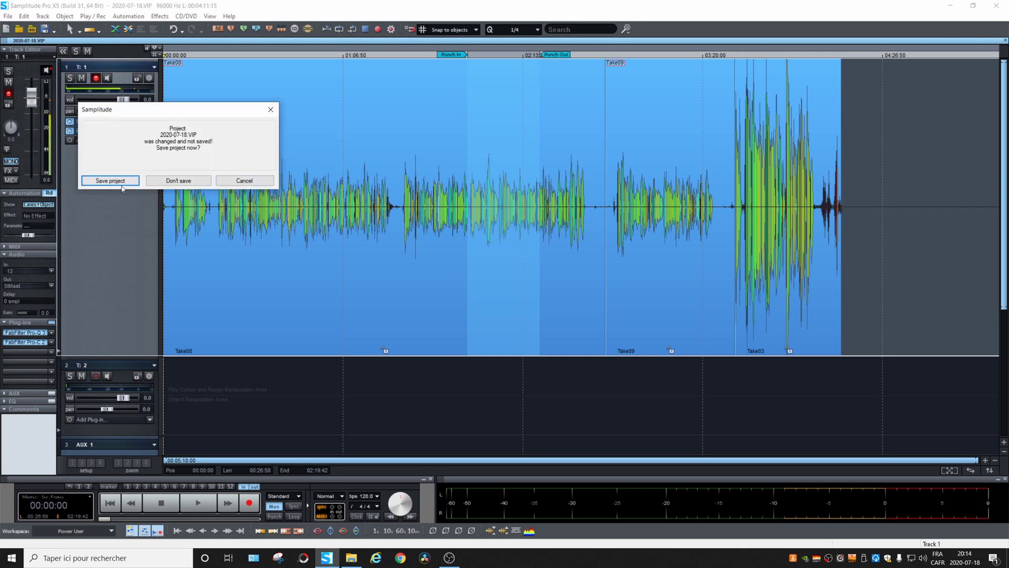
left_click(174, 180)
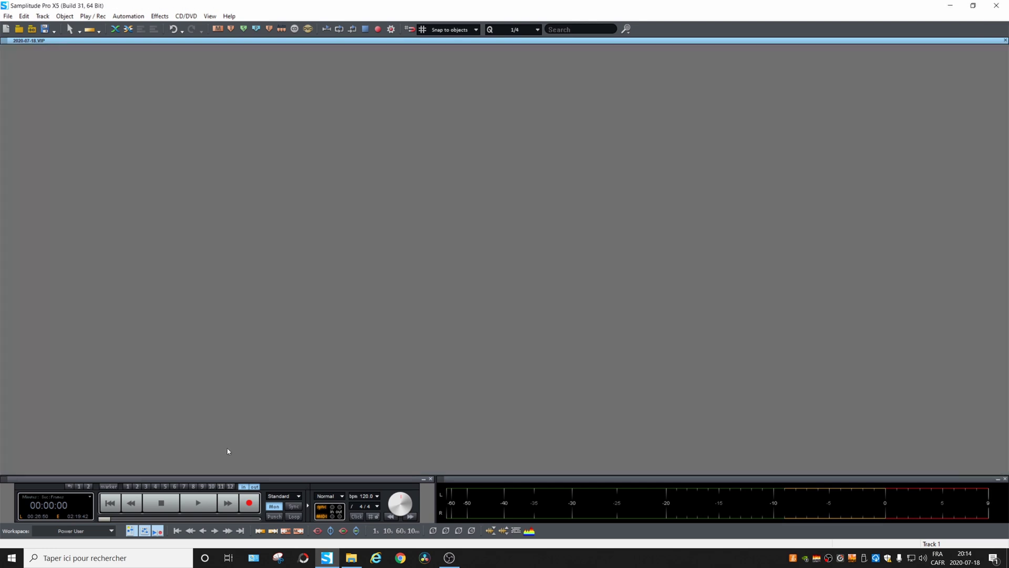
left_click(326, 558)
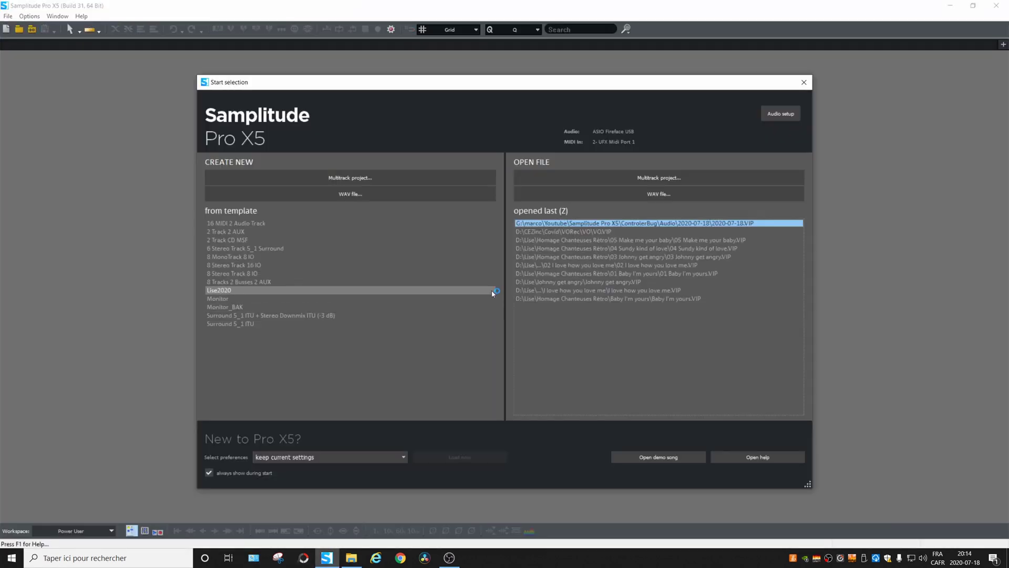
double_click(551, 223)
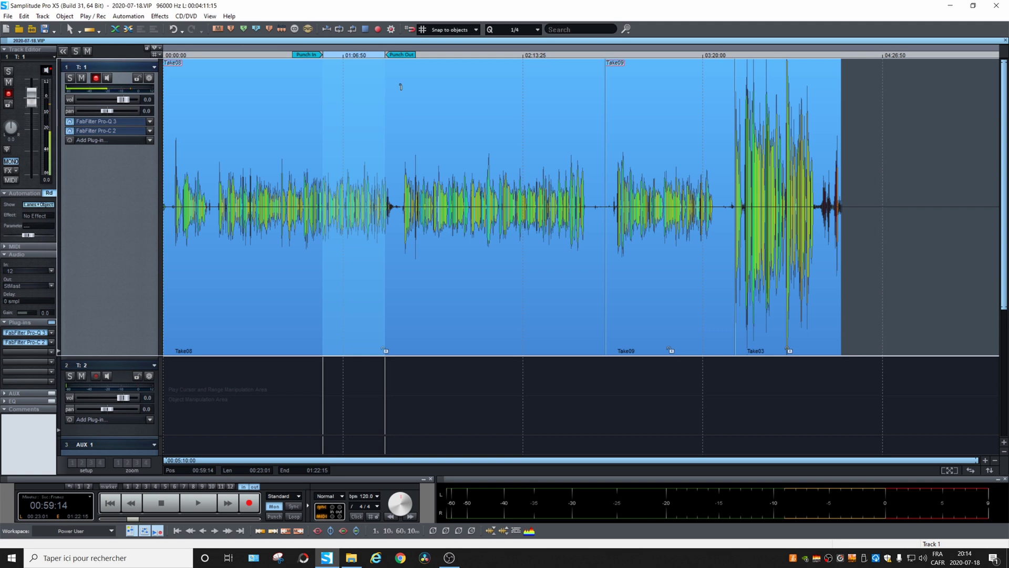
- Test the buttons again with punch markers from about 00:59 to 01:22, return to the project start, and save the project
left_click(475, 110)
key("Home")
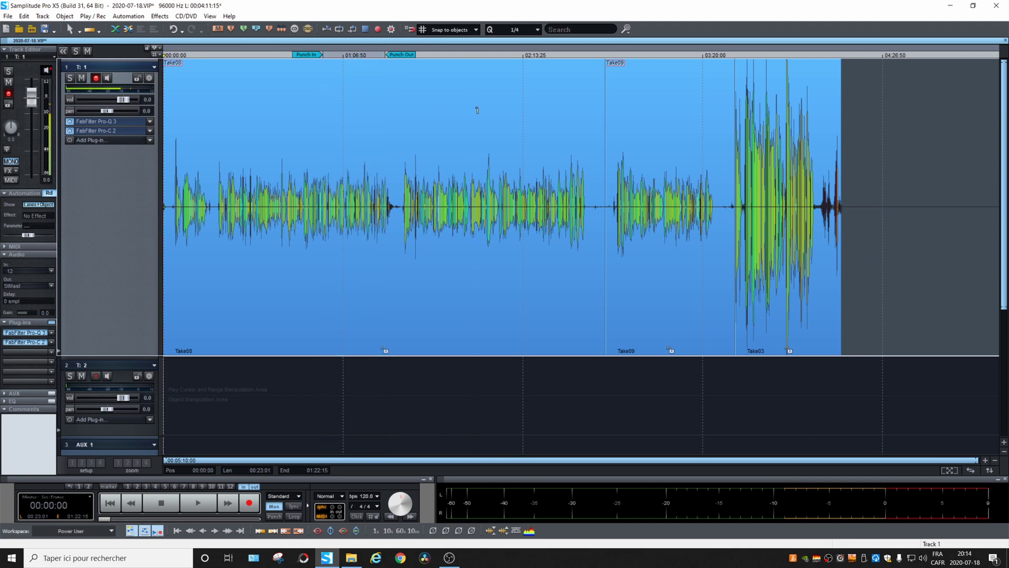
key("ctrl+s")
- Switch to File Explorer and check the read-only attribute of Mackie Control_GOOD.cpsxml in the Pro X5 SamControlpanelB2 folder
key("alt+Tab")
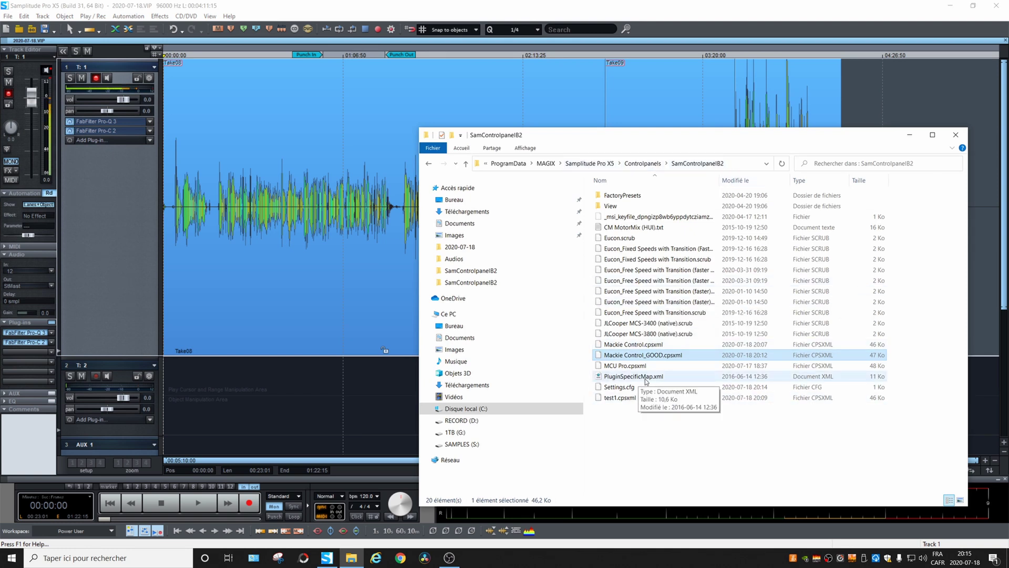
right_click(661, 360)
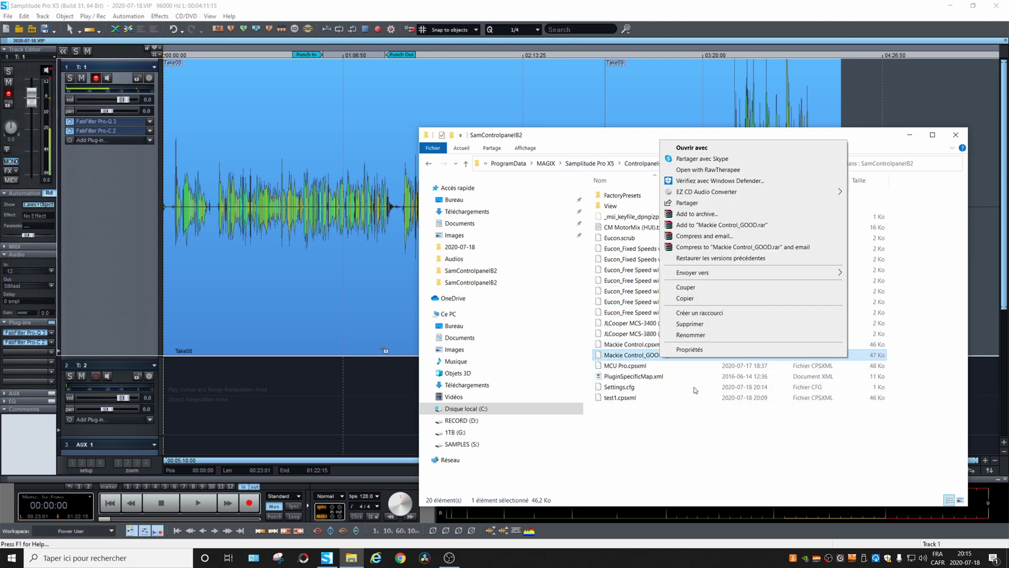
left_click(720, 357)
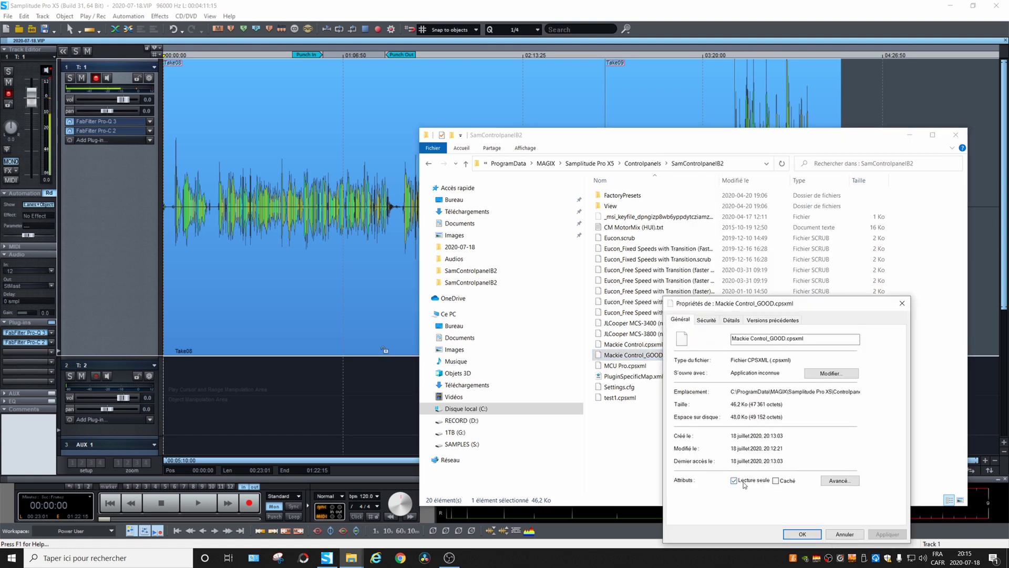